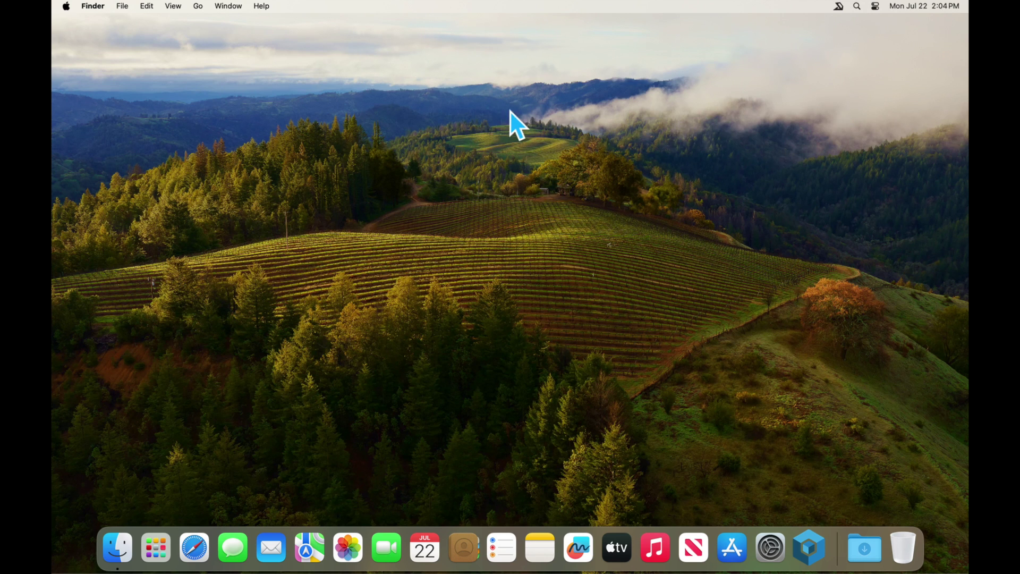
# Step: Reveal Finder's application menu from the menu bar
pyautogui.click(92, 8)
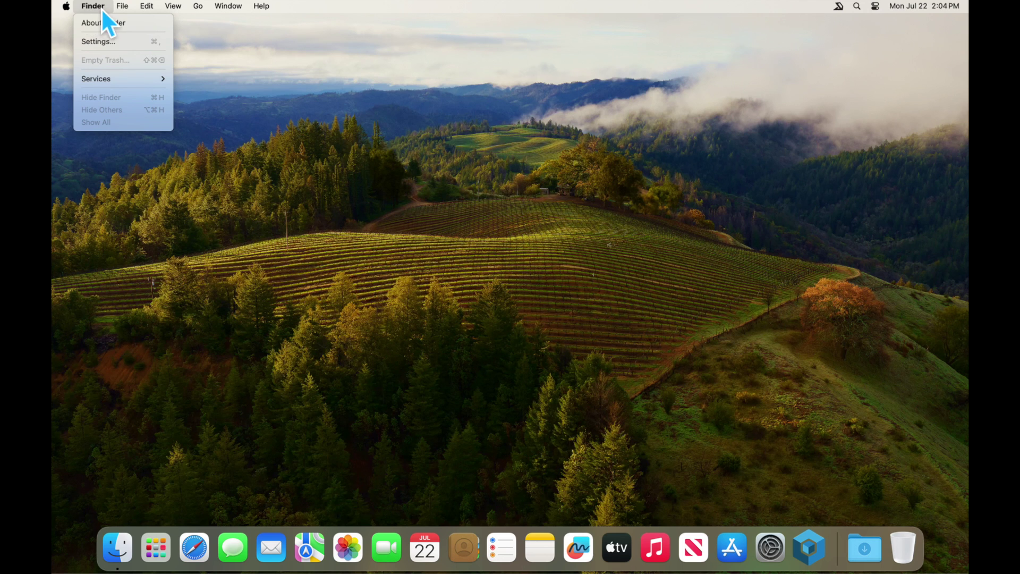
pyautogui.click(112, 549)
pyautogui.click(124, 550)
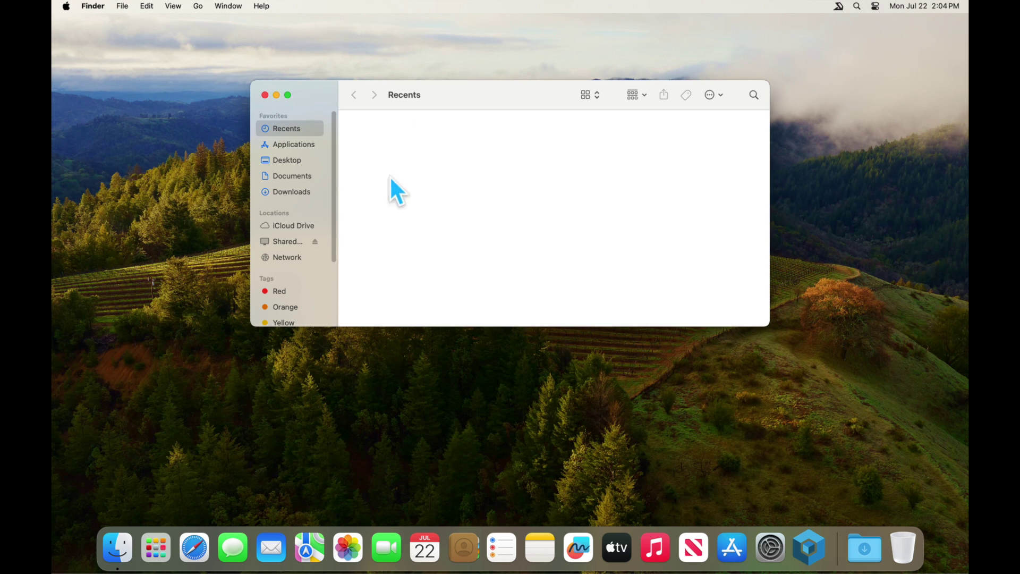
pyautogui.click(265, 95)
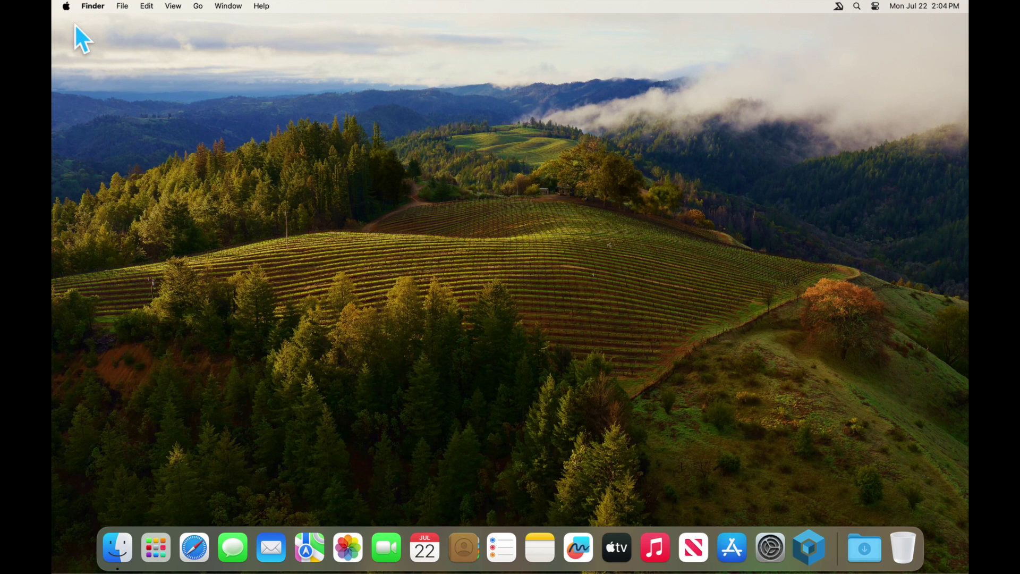
# Step: In Finder Settings General pane, show hard disks on the desktop
pyautogui.click(66, 8)
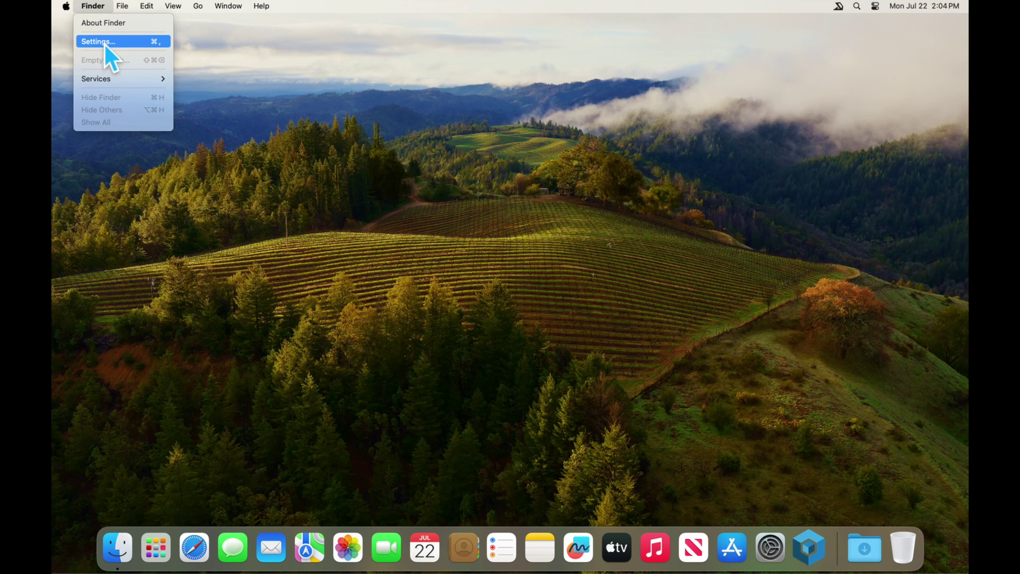
pyautogui.click(118, 45)
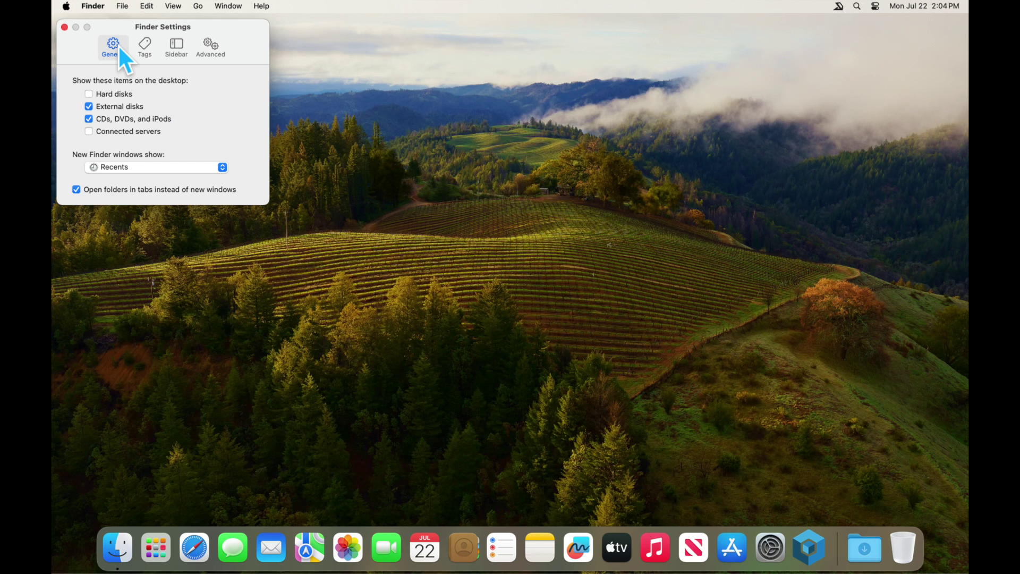
pyautogui.click(89, 95)
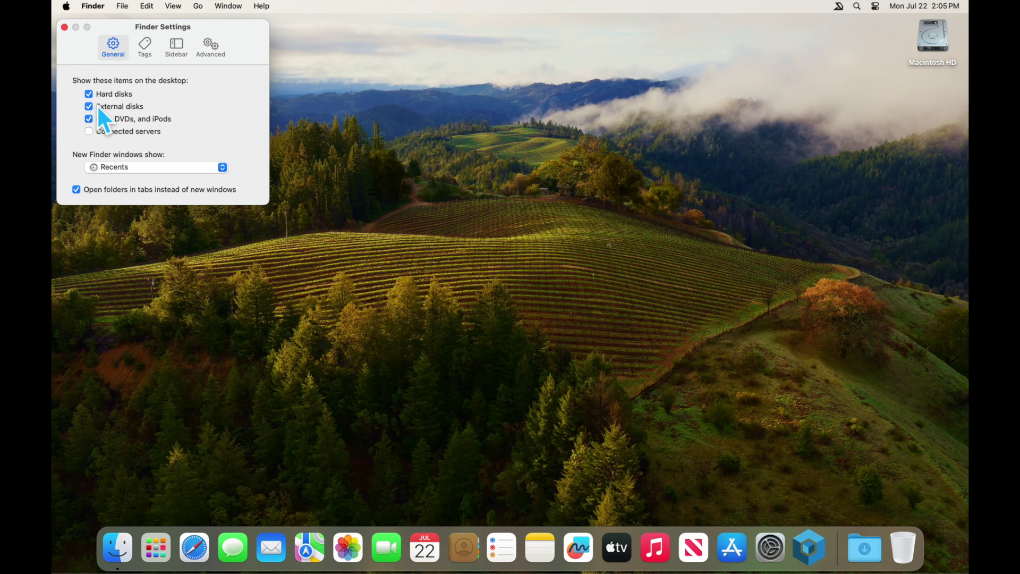
# Step: Open the new Macintosh HD desktop icon, then close its window
pyautogui.click(932, 37)
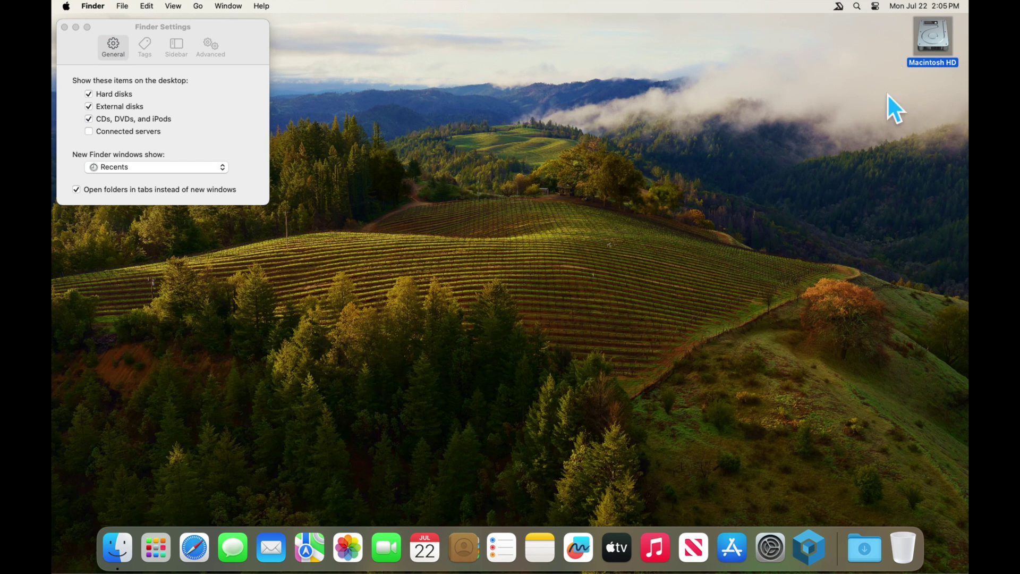
pyautogui.doubleClick(934, 43)
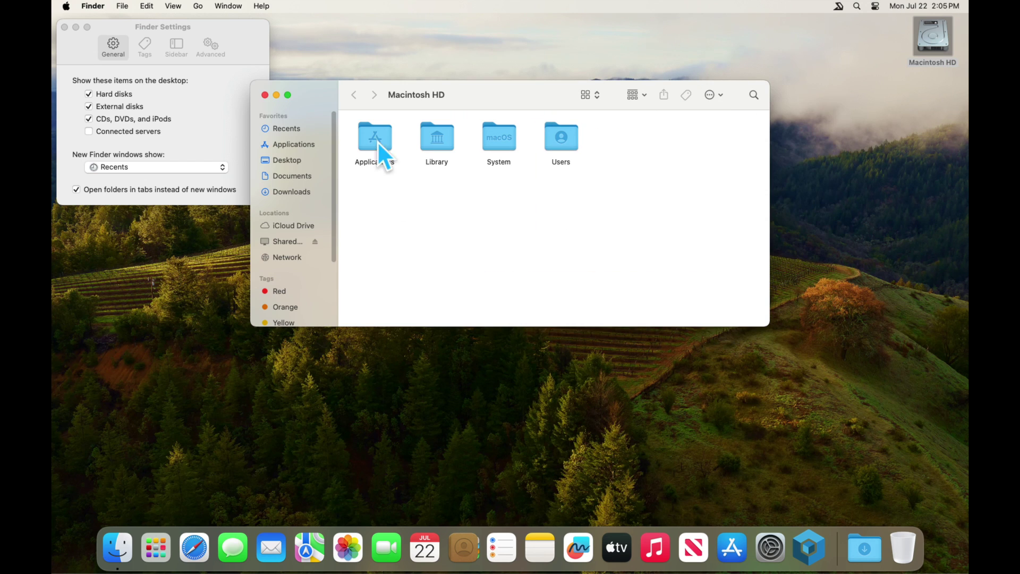
pyautogui.moveTo(502, 90); pyautogui.dragTo(571, 127)
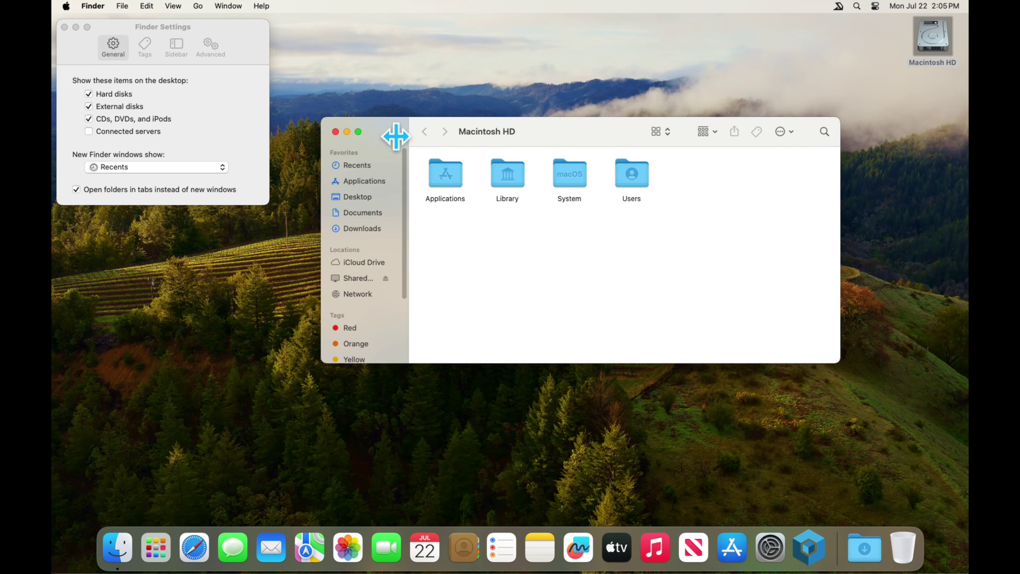
pyautogui.click(336, 132)
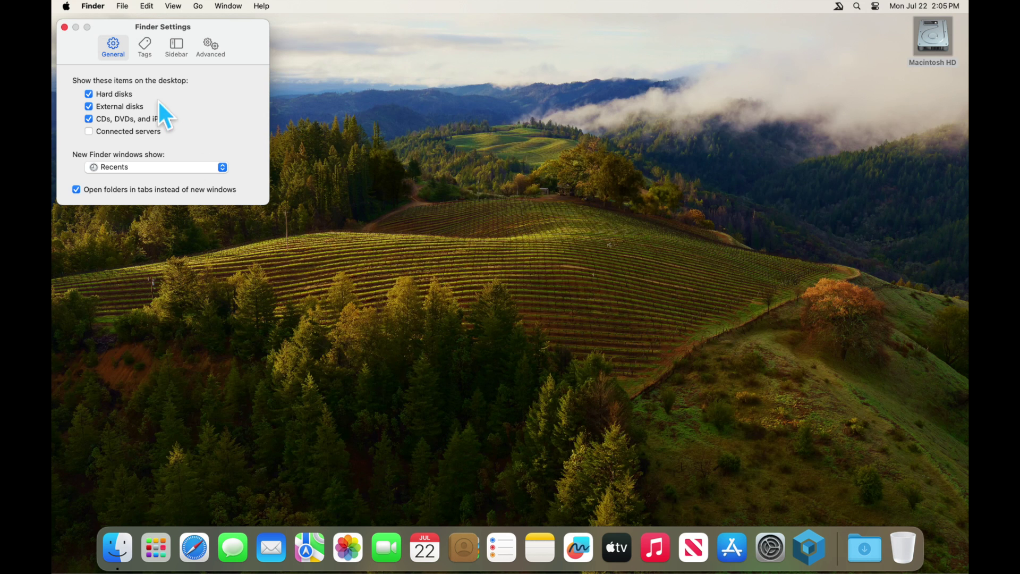
# Step: Toggle Connected servers on and back off, leaving it unticked
pyautogui.click(88, 130)
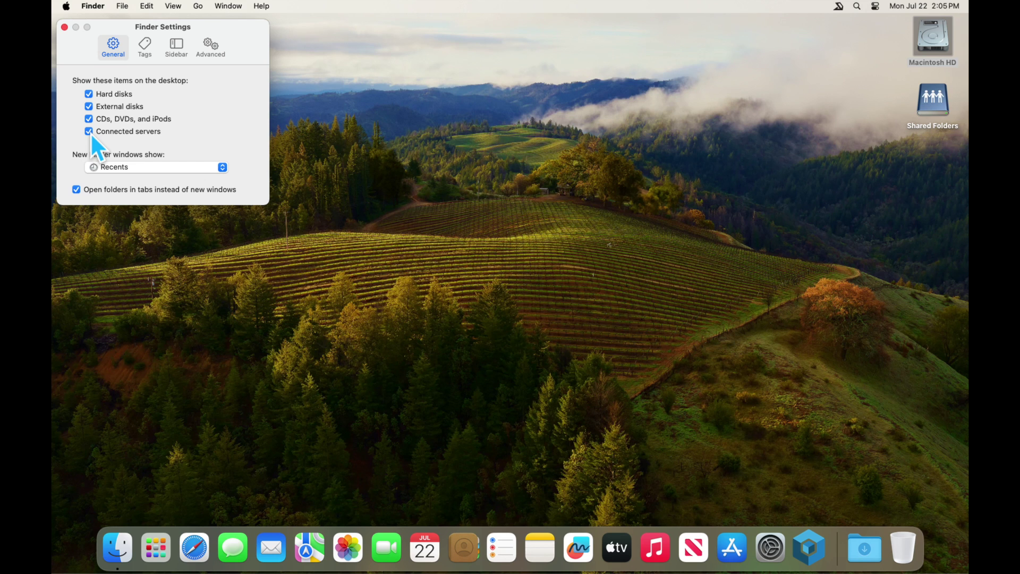
pyautogui.click(89, 132)
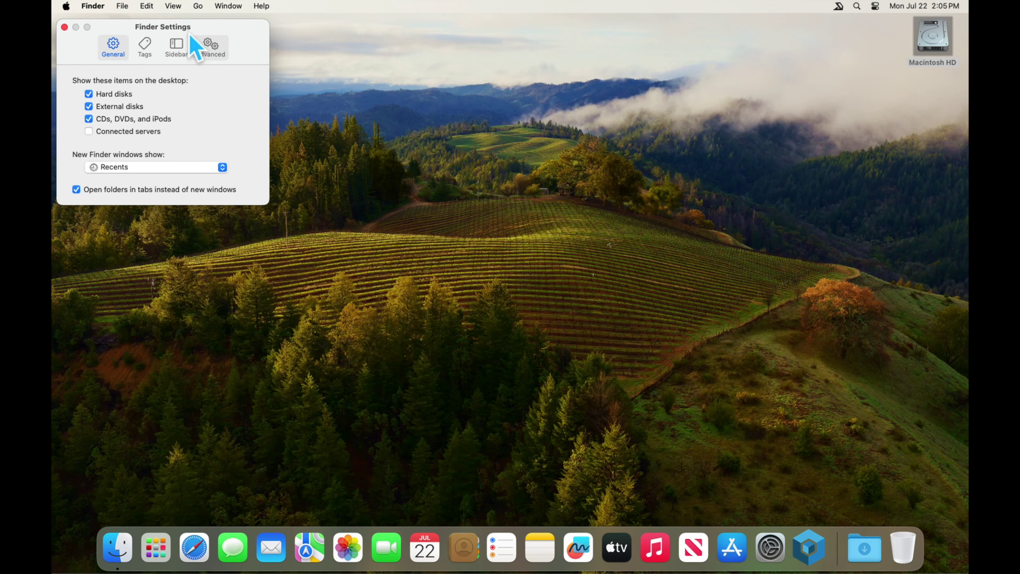
# Step: Switch settings to the Sidebar pane and arrange a new Finder window beside it
pyautogui.click(178, 49)
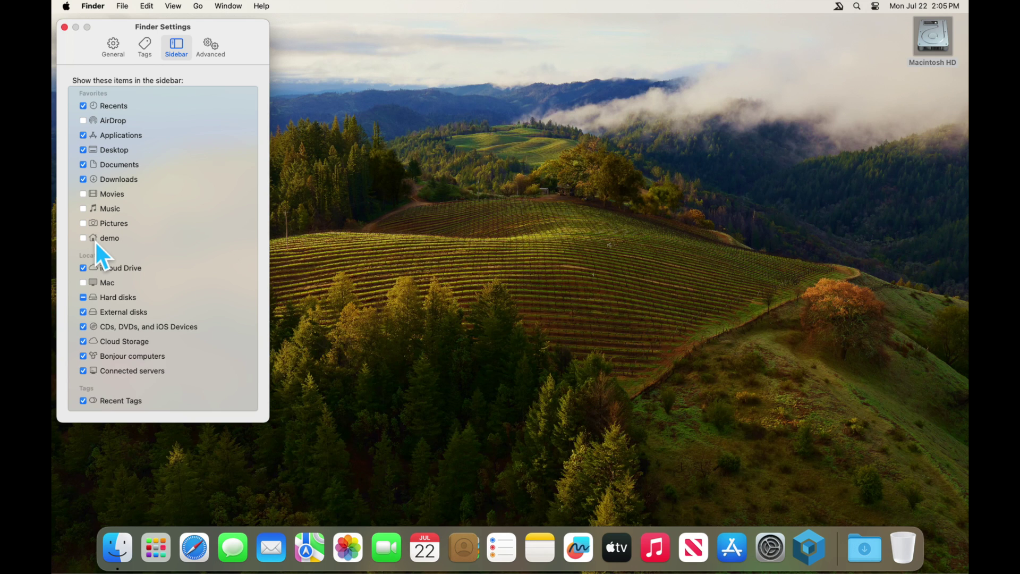
pyautogui.click(118, 548)
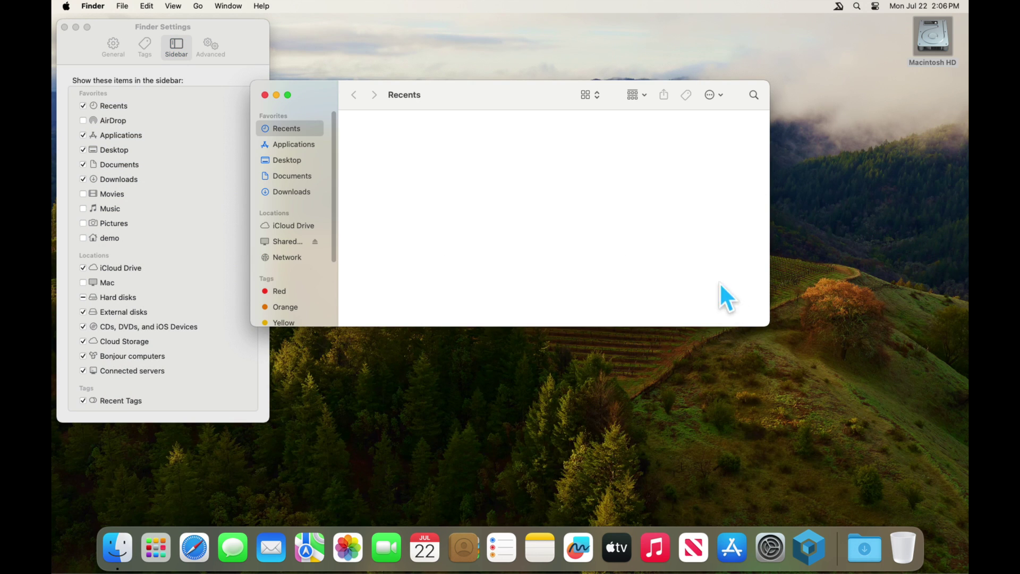
pyautogui.moveTo(767, 325); pyautogui.dragTo(800, 425)
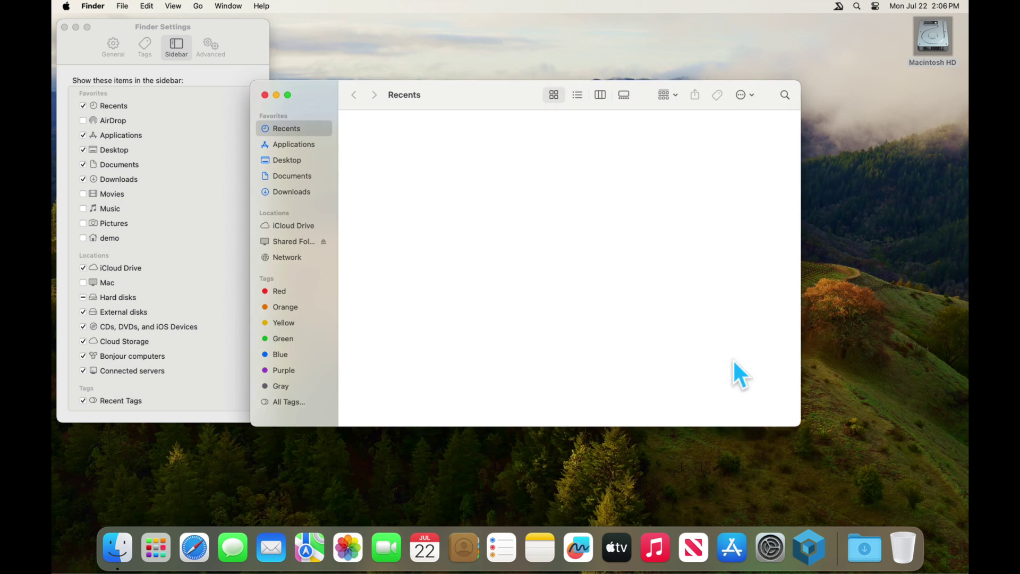
pyautogui.moveTo(473, 99); pyautogui.dragTo(519, 90)
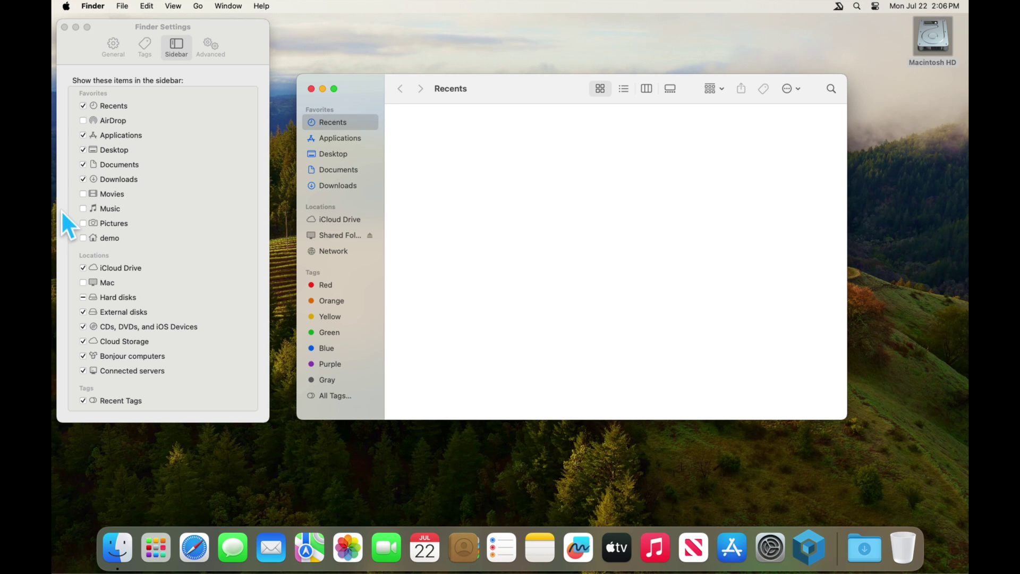
# Step: Add the home folder to the sidebar and view its contents
pyautogui.click(83, 239)
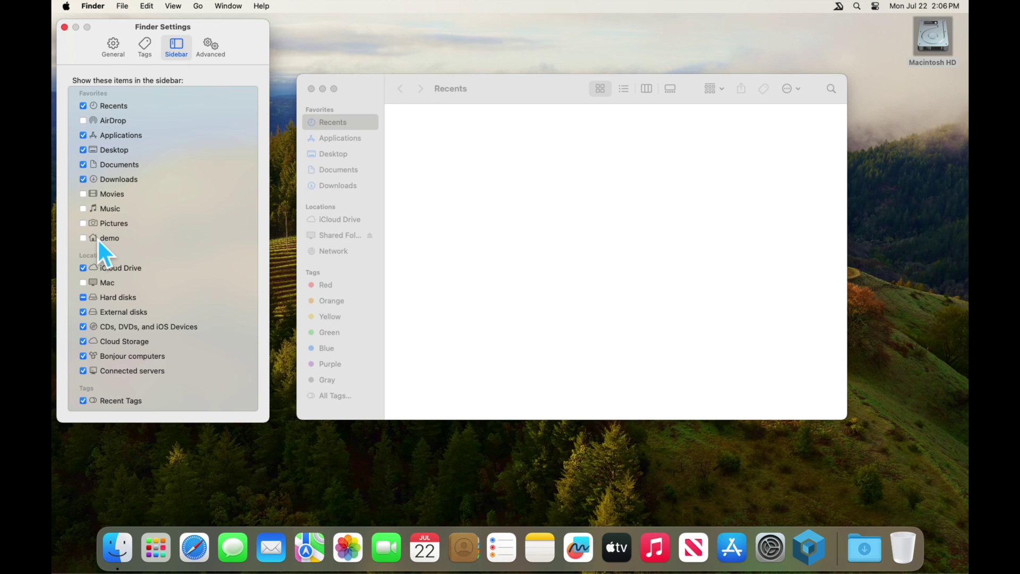
pyautogui.click(83, 239)
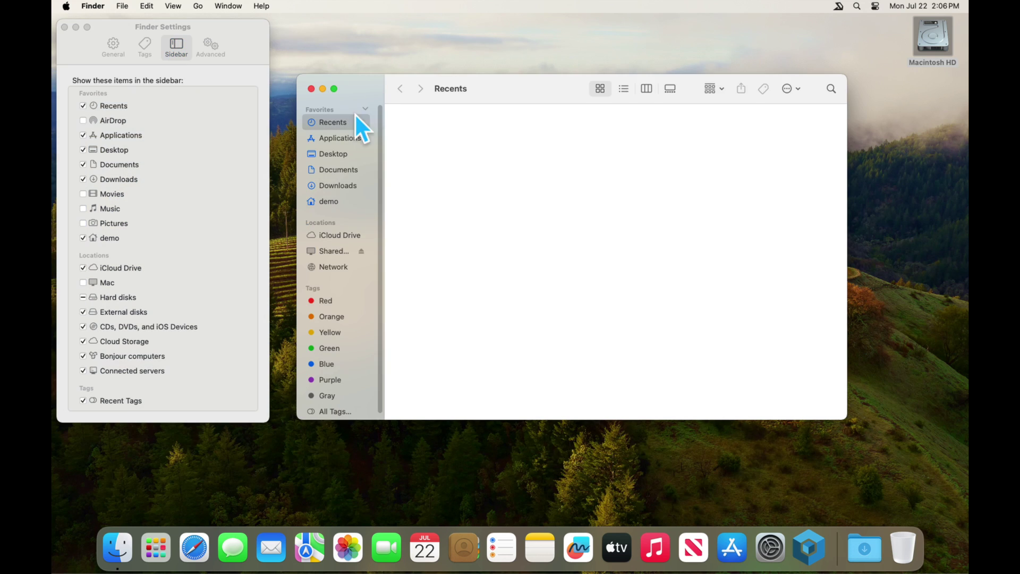
pyautogui.click(327, 202)
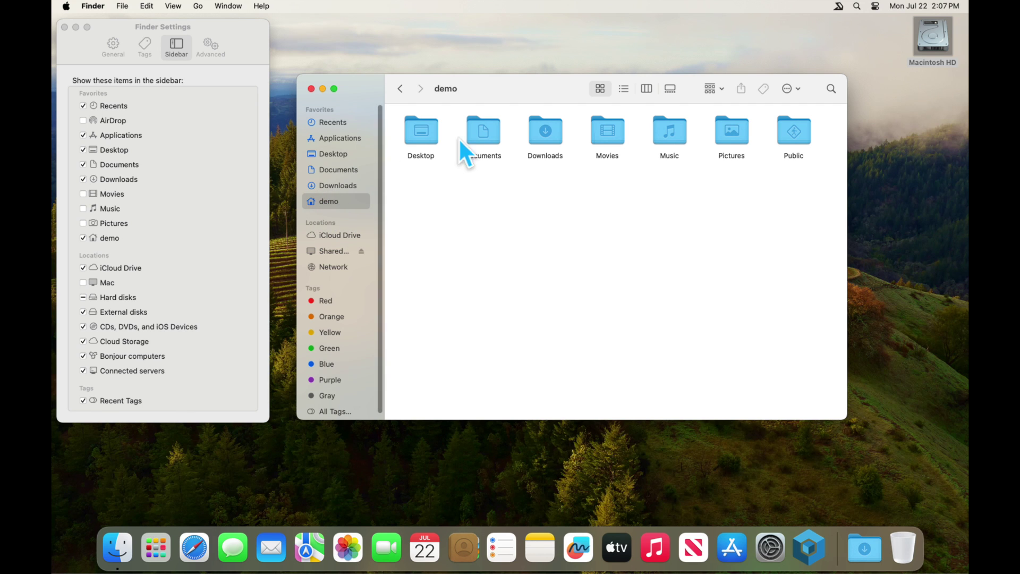
# Step: Open Macintosh HD and browse into its Users folder
pyautogui.click(938, 36)
pyautogui.click(910, 64)
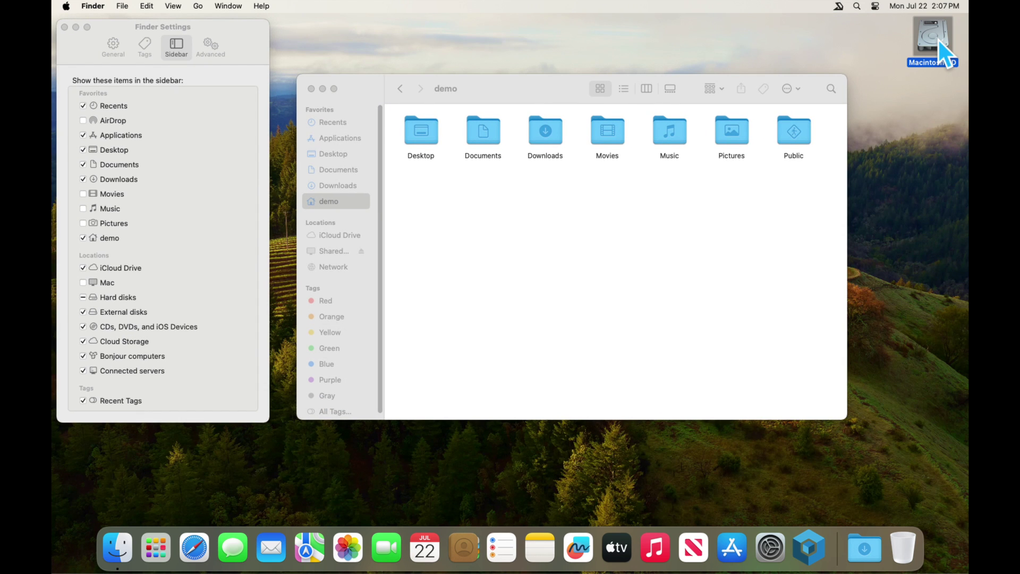
pyautogui.doubleClick(939, 41)
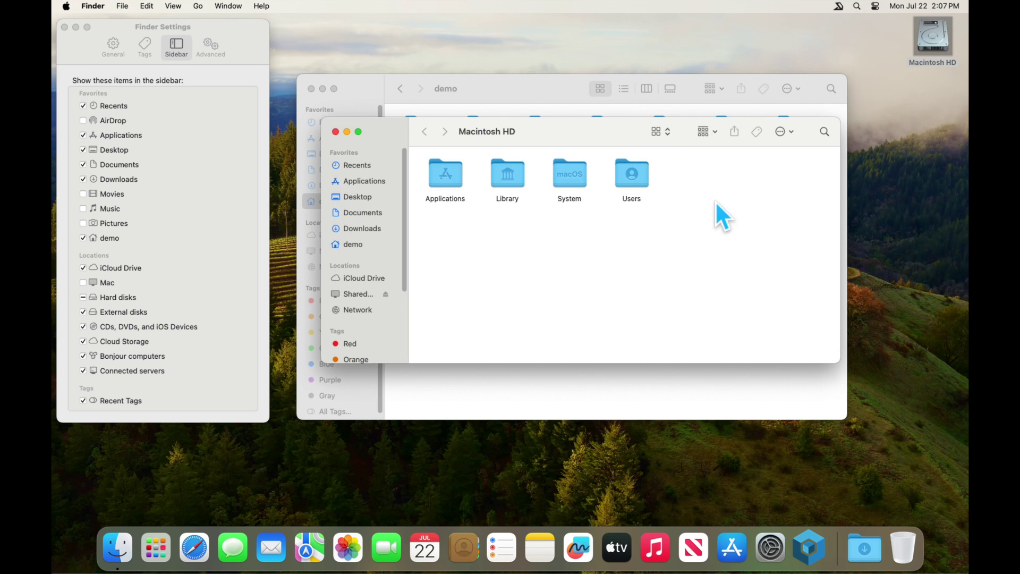
pyautogui.doubleClick(633, 177)
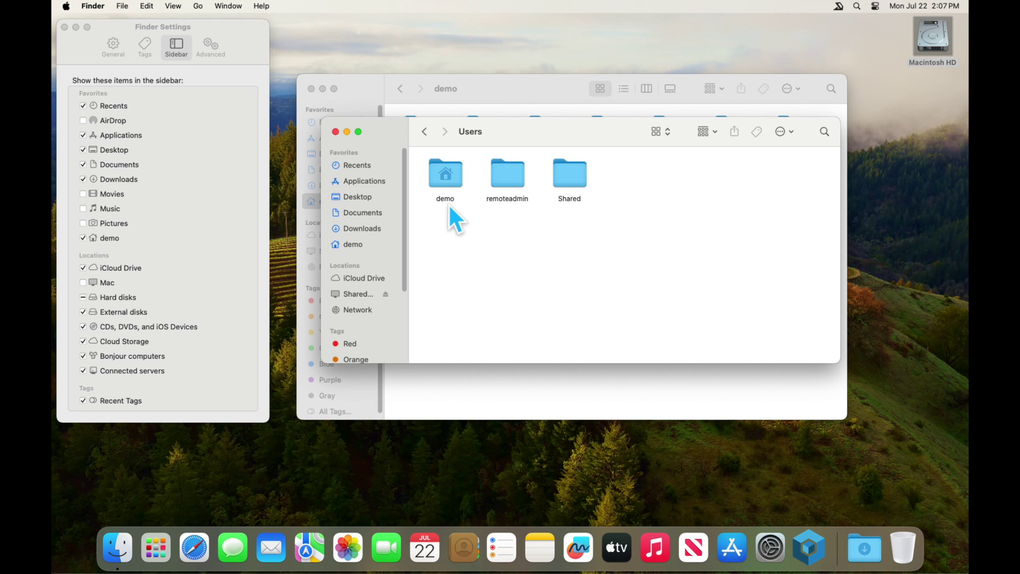
# Step: Close the Users and home folder windows and Finder Settings
pyautogui.click(335, 131)
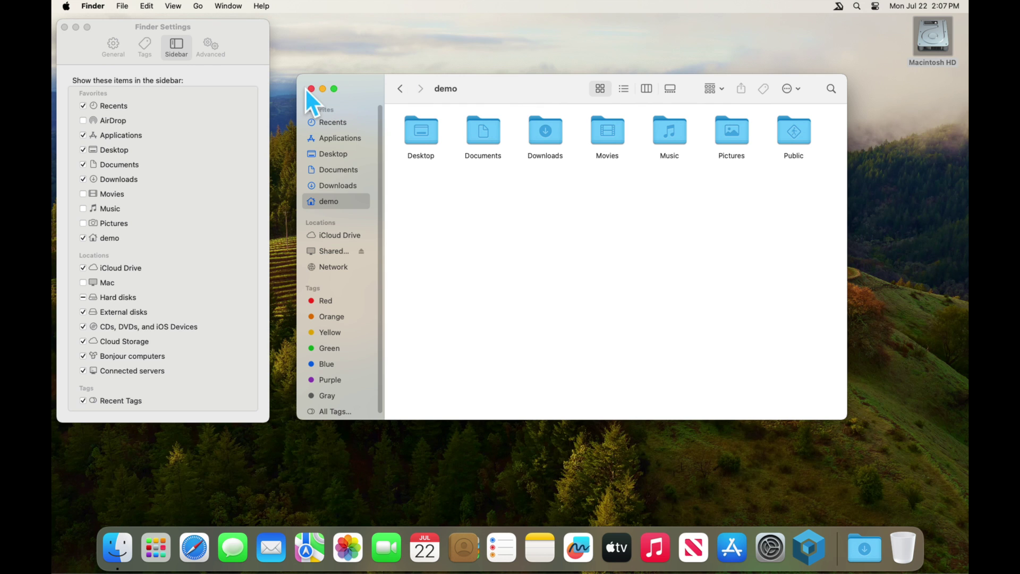
pyautogui.click(311, 89)
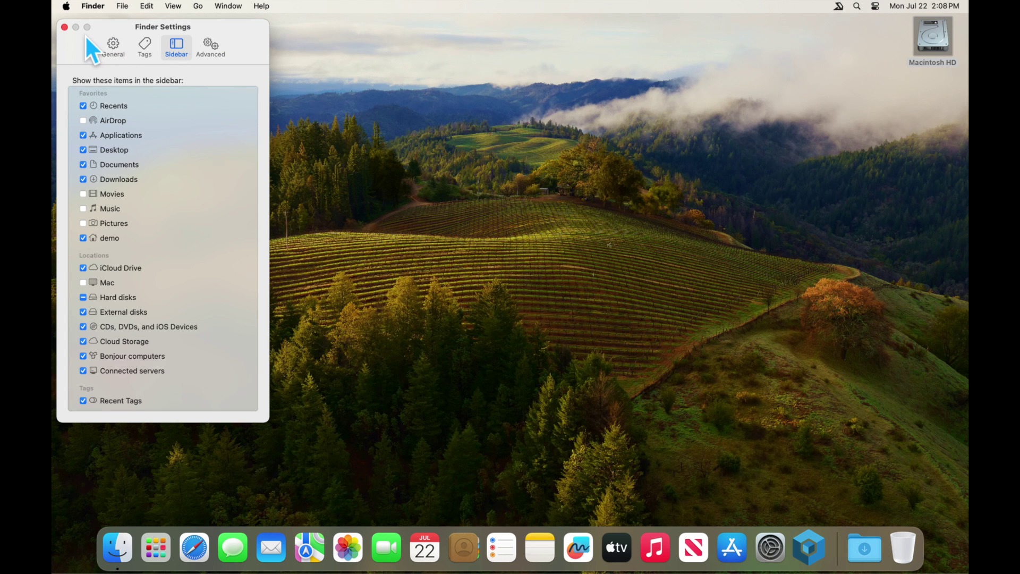
pyautogui.click(65, 27)
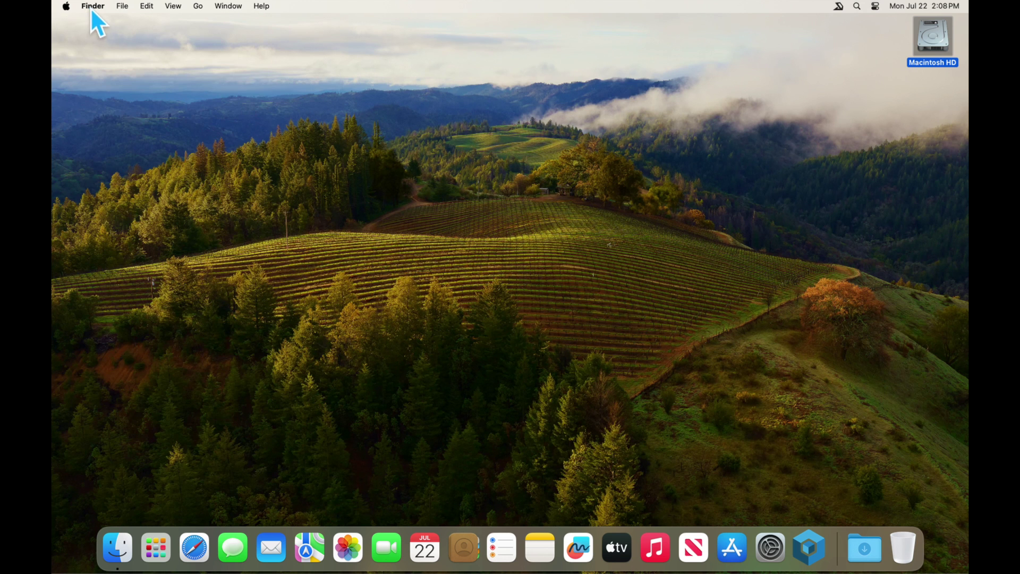
# Step: Reopen Finder Settings, visit General, then return to the Sidebar pane
pyautogui.click(95, 8)
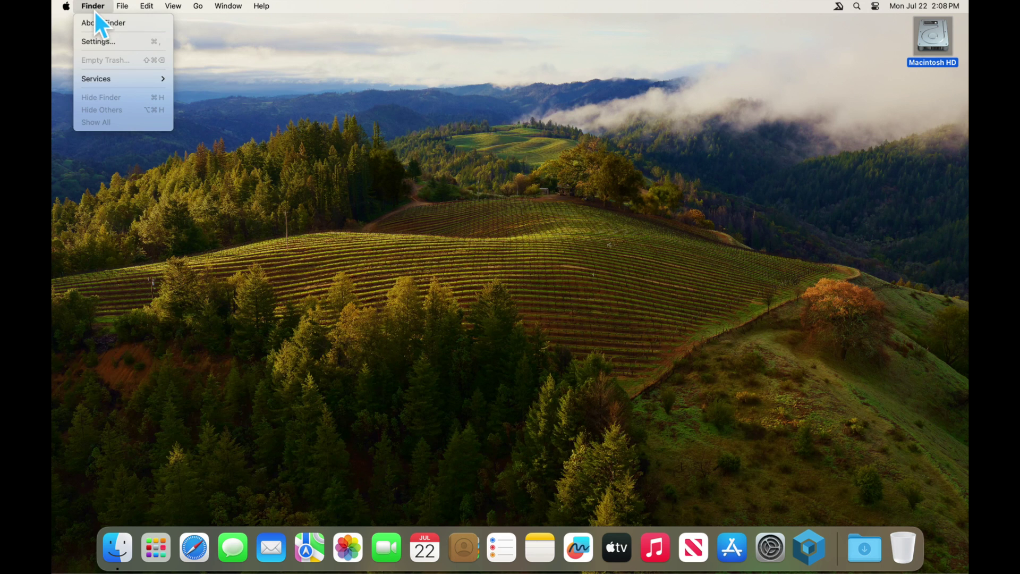
pyautogui.click(101, 40)
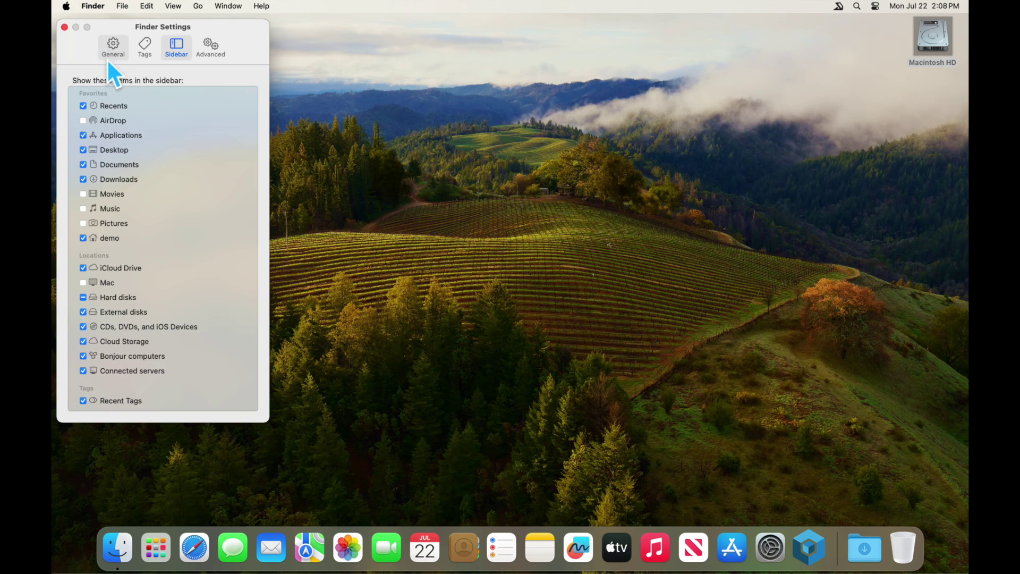
pyautogui.click(117, 45)
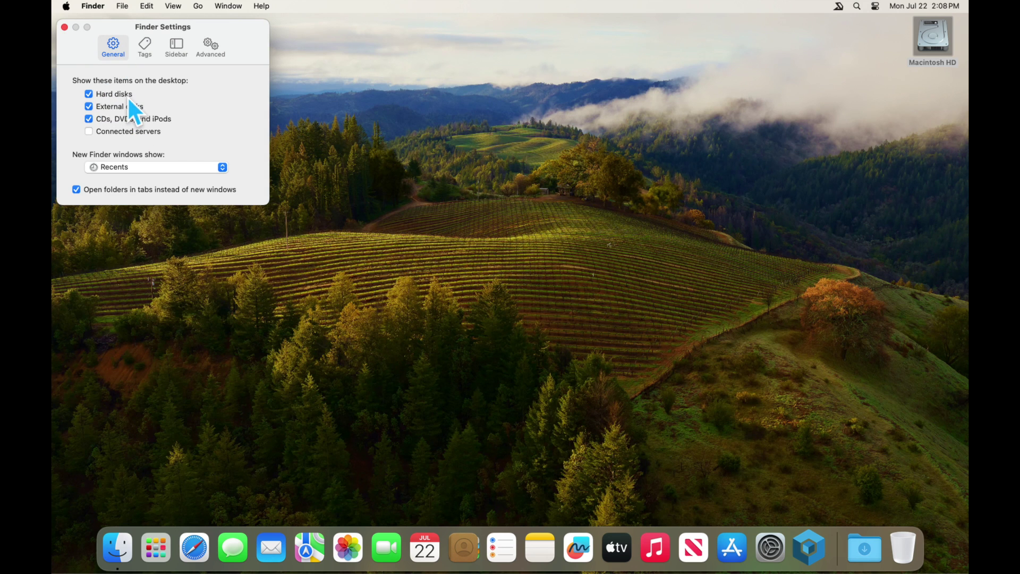
pyautogui.click(934, 43)
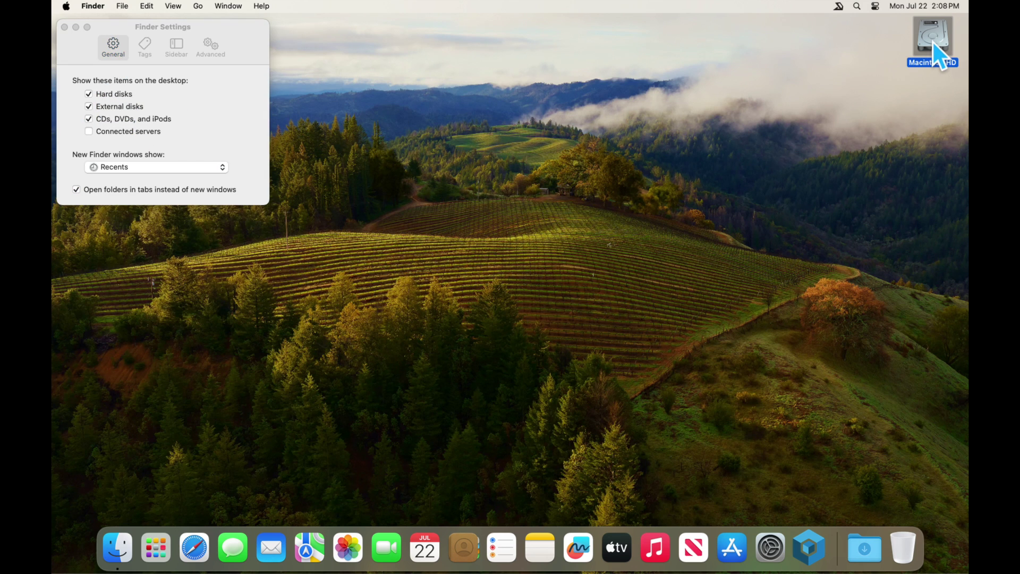
pyautogui.click(173, 46)
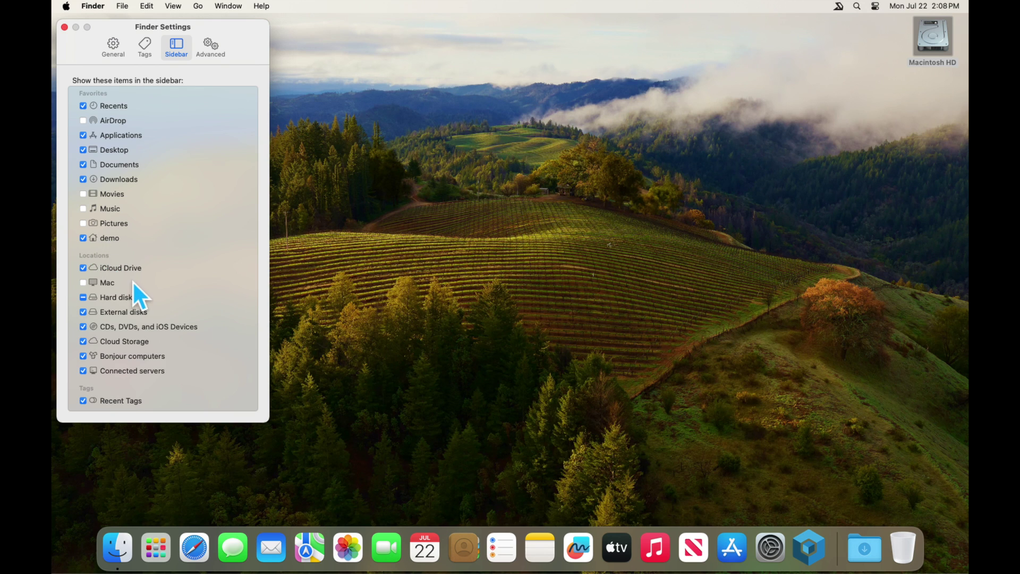
# Step: Add the Mac to sidebar Locations and browse its Network and shared items
pyautogui.click(83, 283)
pyautogui.click(119, 557)
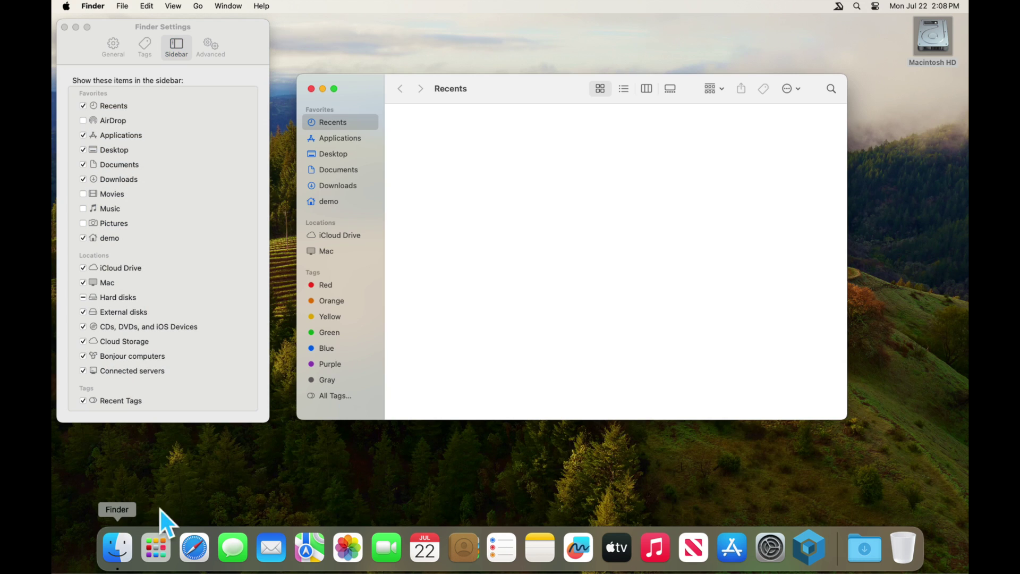
pyautogui.click(328, 253)
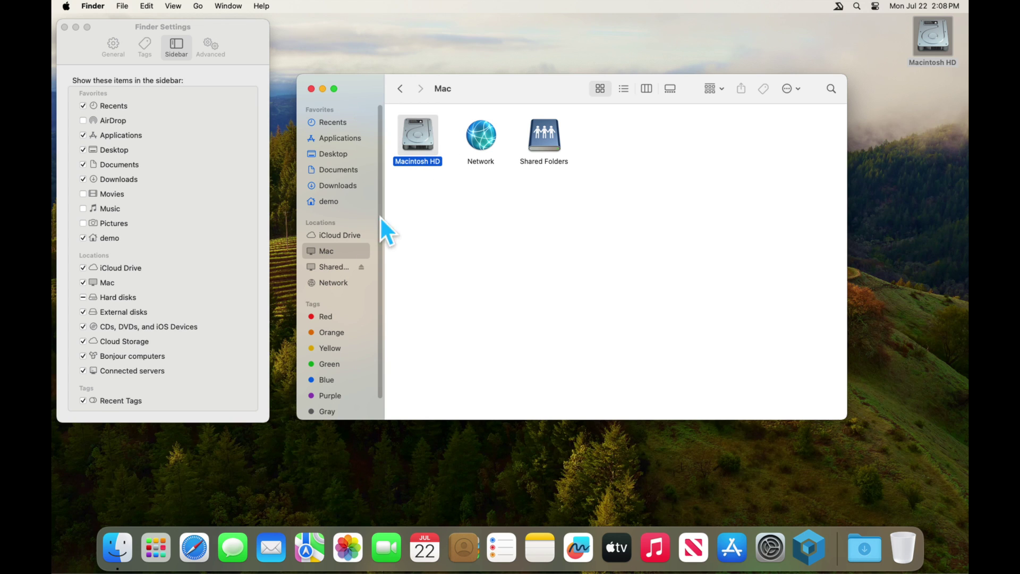
pyautogui.click(477, 133)
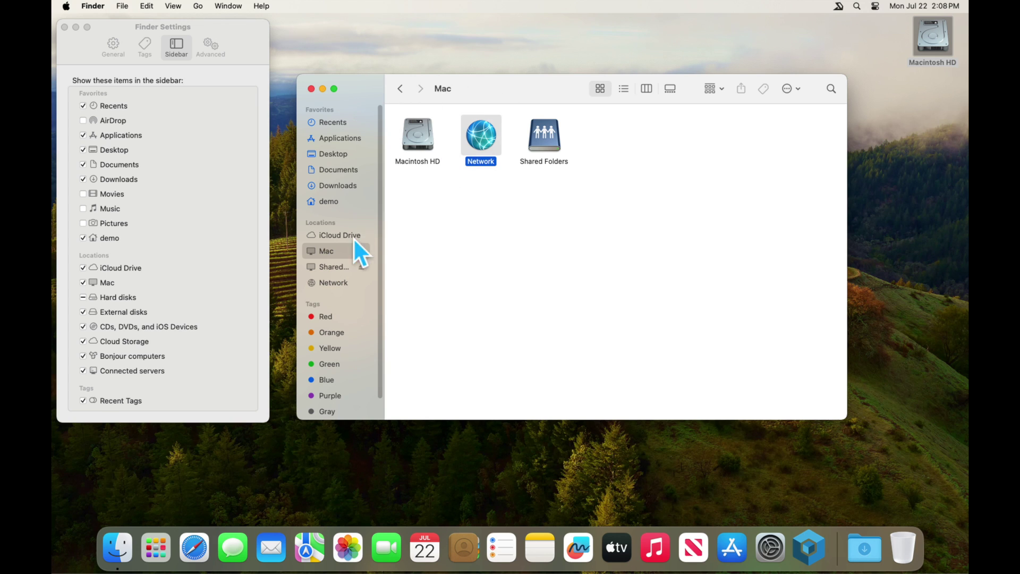
pyautogui.click(549, 144)
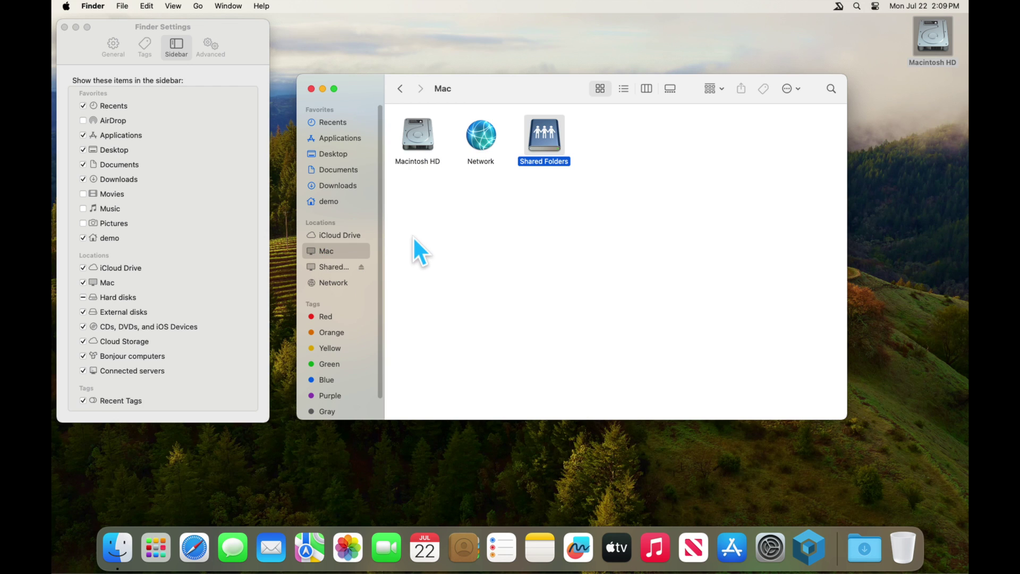
# Step: Close the Mac browsing window and Finder Settings
pyautogui.click(311, 88)
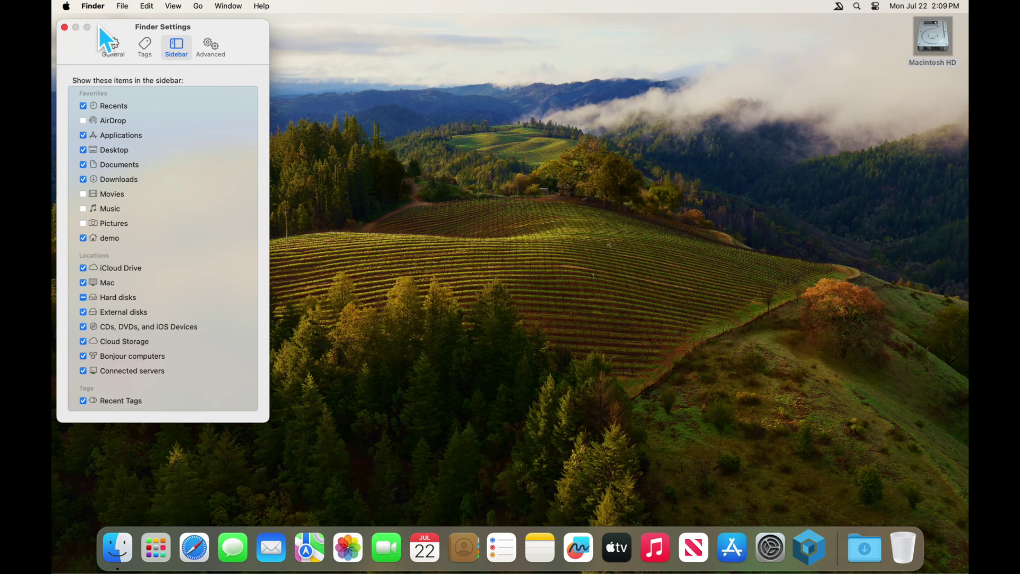
pyautogui.click(65, 27)
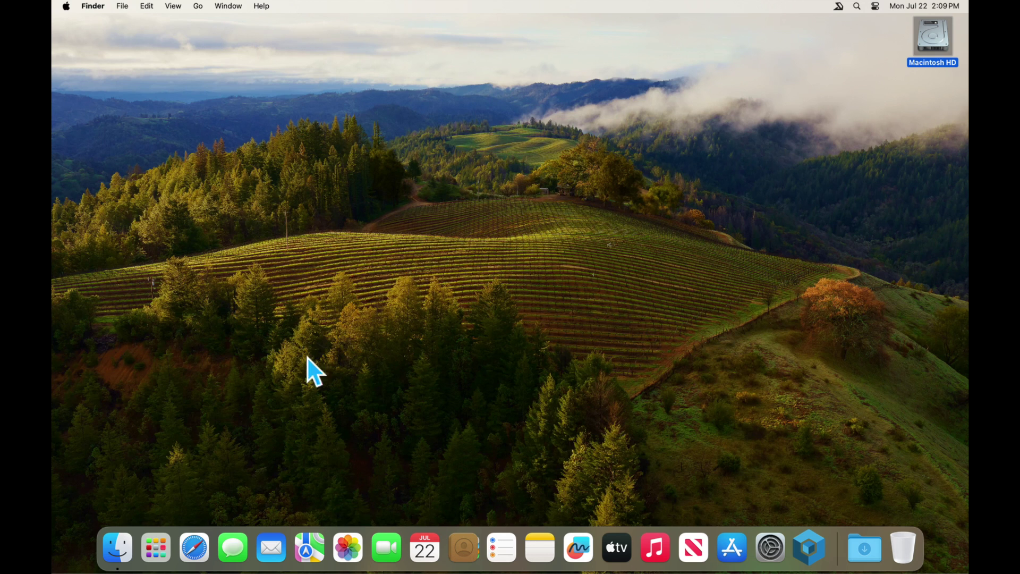
# Step: Launch Safari and load the support.apple.com mac-help guide URL
pyautogui.click(199, 547)
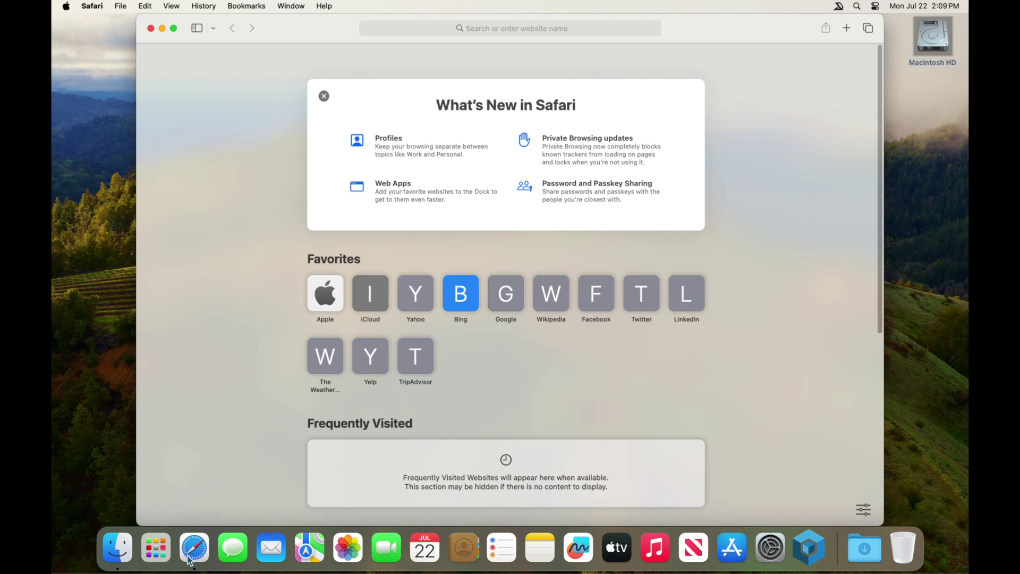
pyautogui.click(419, 31)
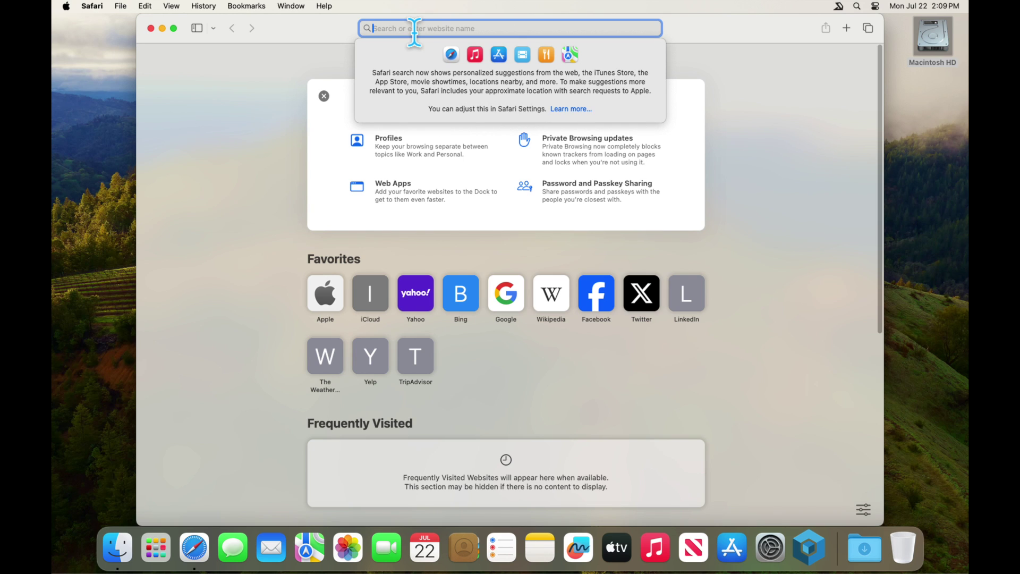
pyautogui.write('https://support.apple.com/guide/mac-help/welcome/mac')
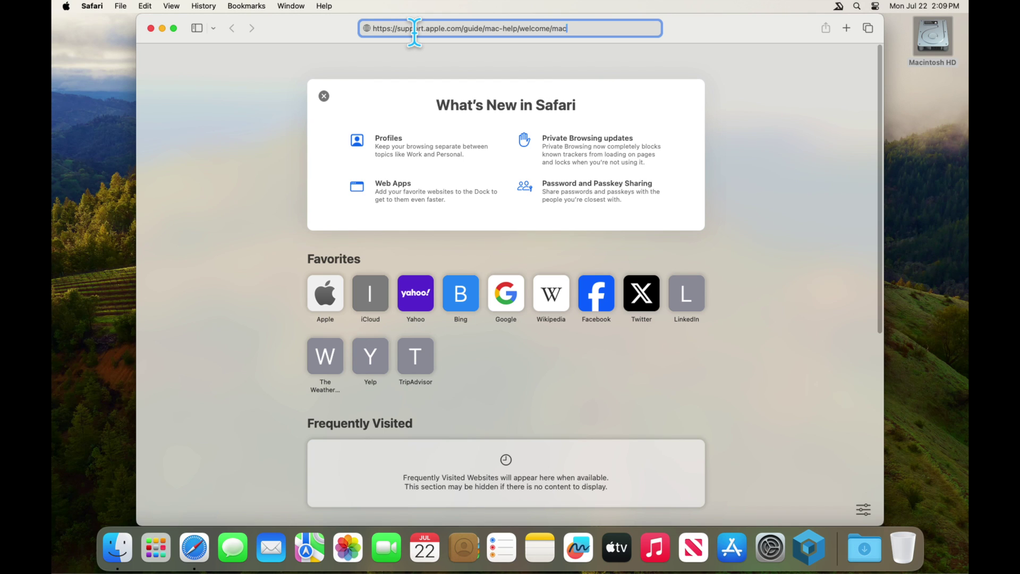
pyautogui.press('Return')
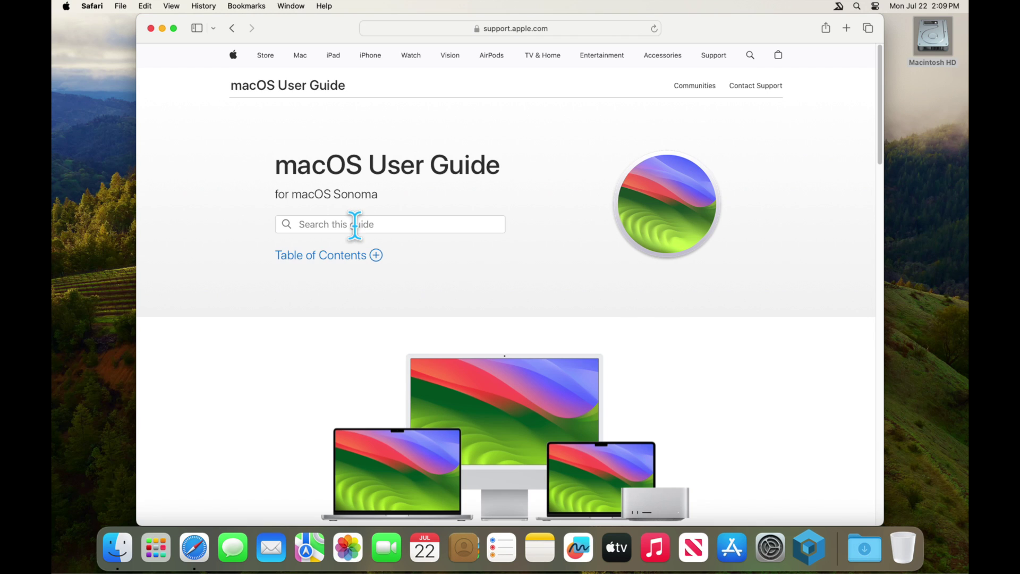
# Step: Search the guide for finder, go back, and reach its Table of Contents
pyautogui.click(388, 226)
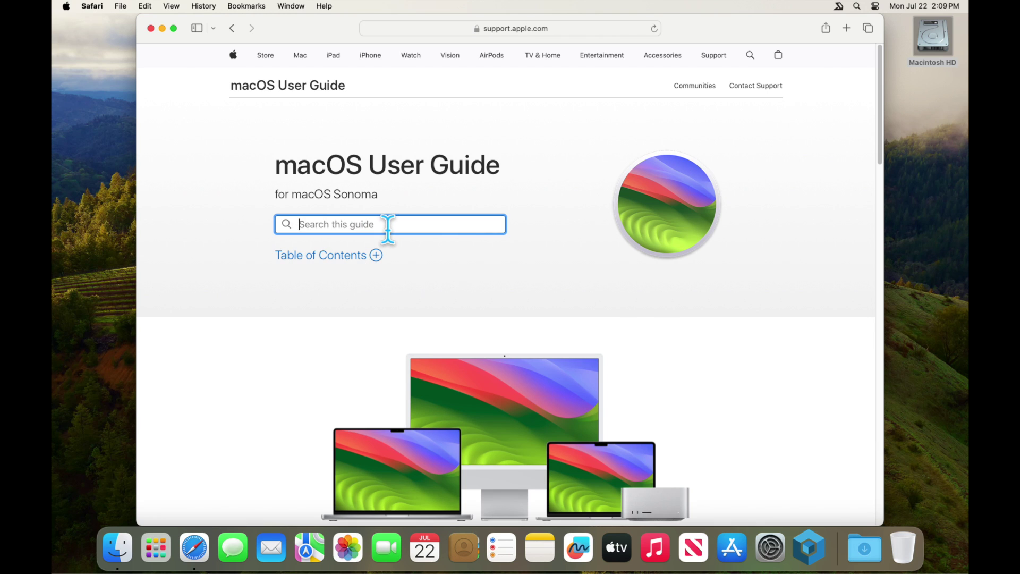
pyautogui.write('find')
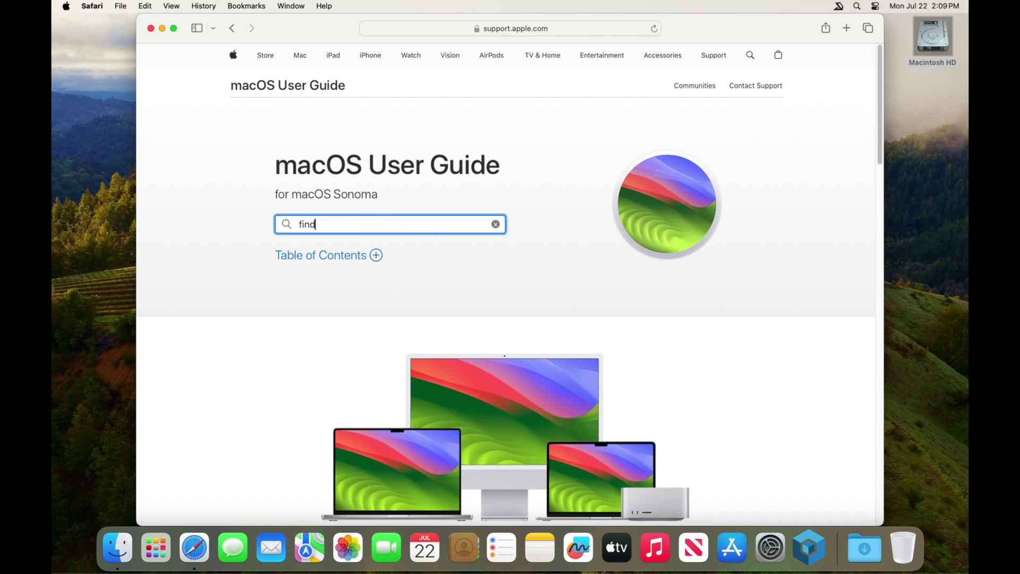
pyautogui.write('er')
pyautogui.press('Return')
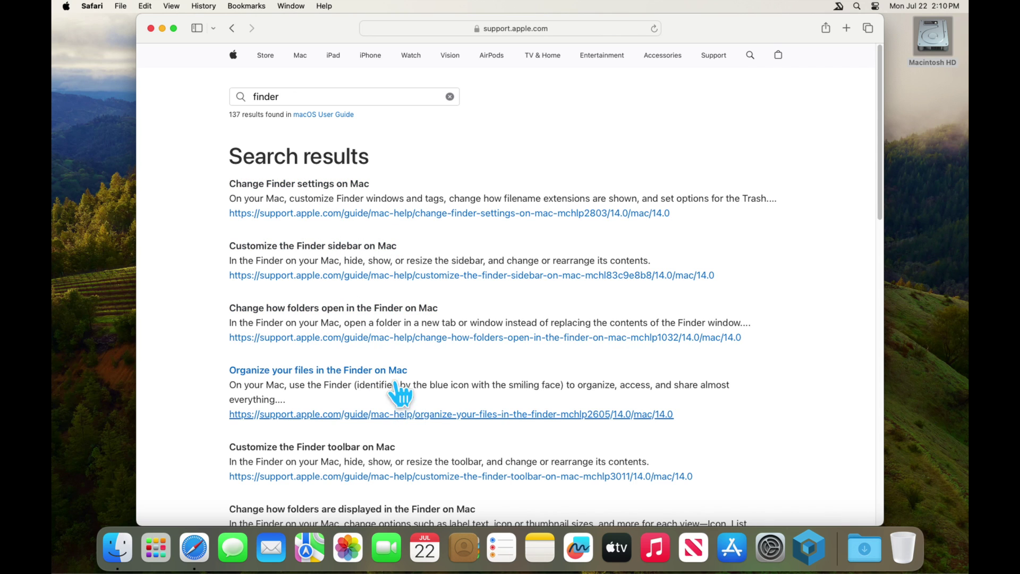
pyautogui.click(232, 28)
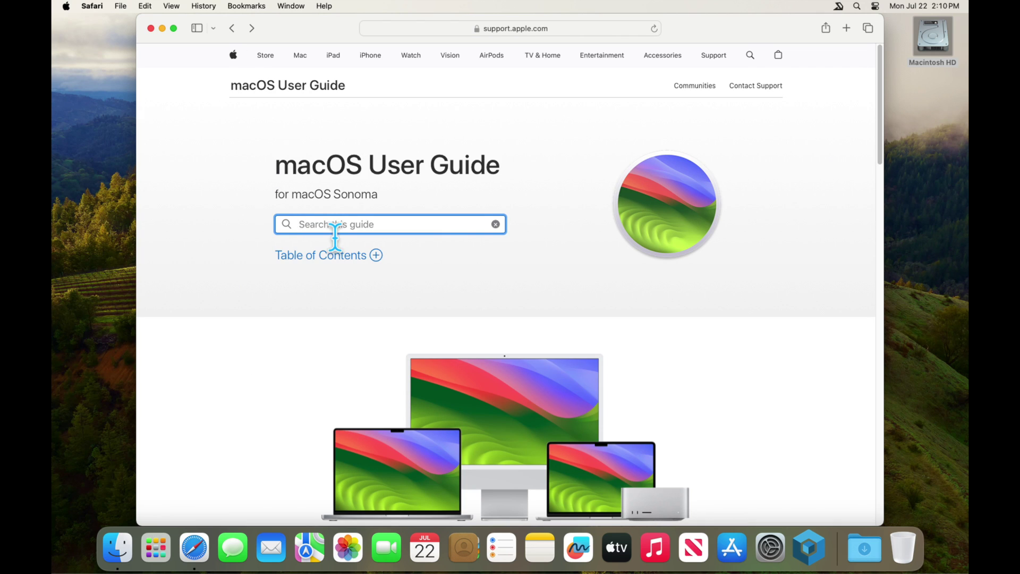
pyautogui.click(331, 257)
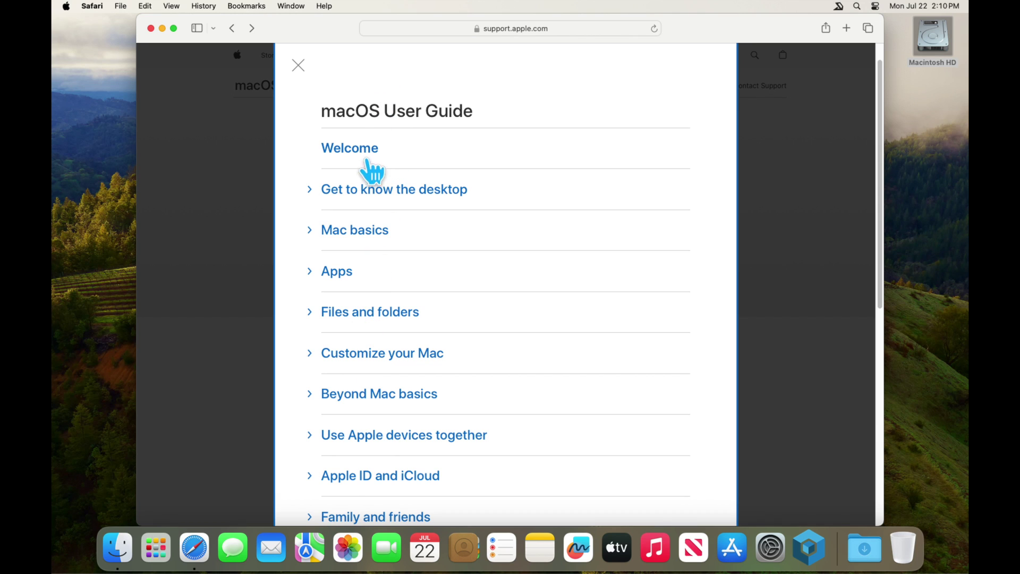
# Step: Under Get to know the desktop, open the What's in the menu bar? article
pyautogui.click(386, 205)
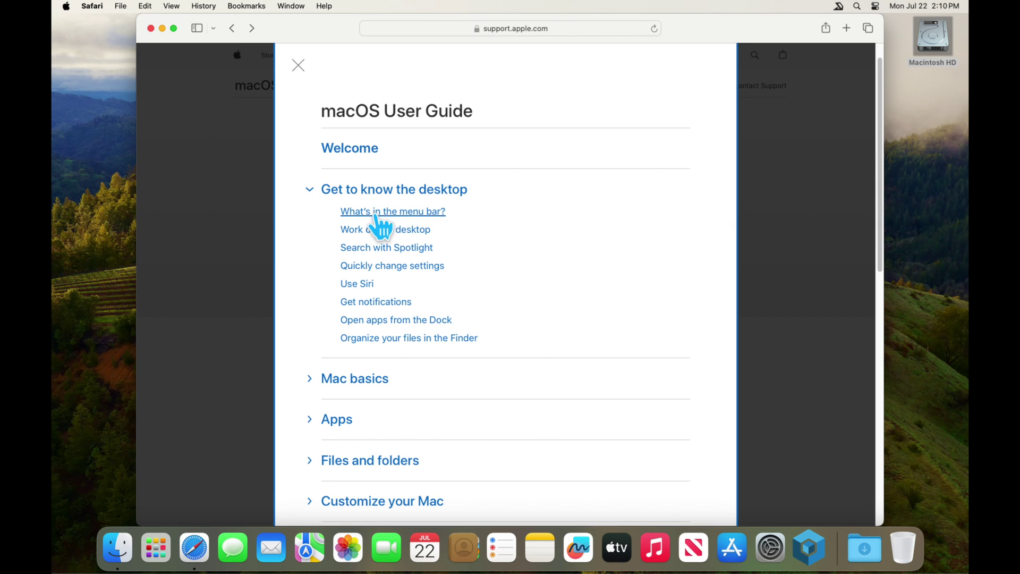
pyautogui.click(371, 215)
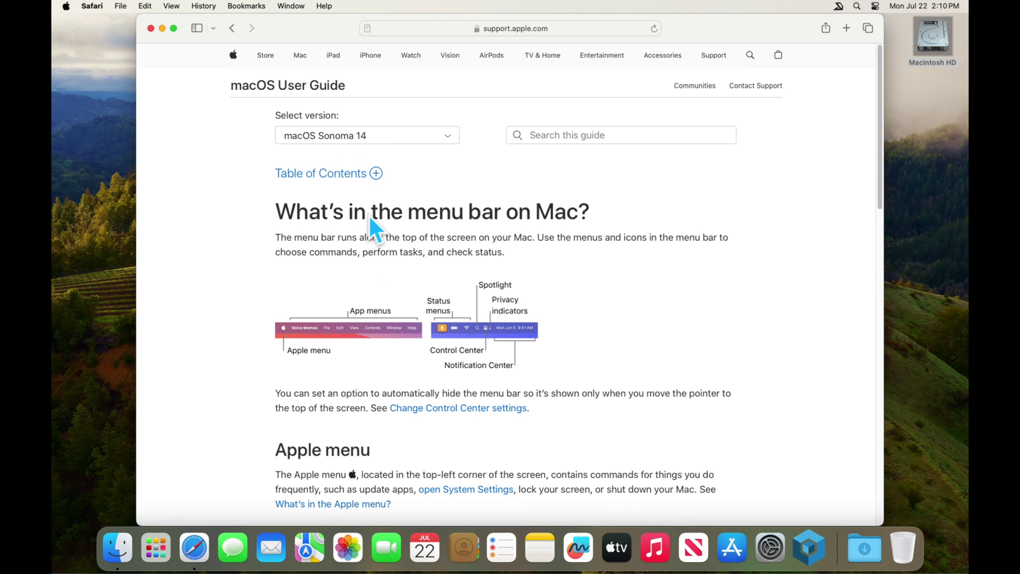
pyautogui.moveTo(324, 28); pyautogui.dragTo(337, 25)
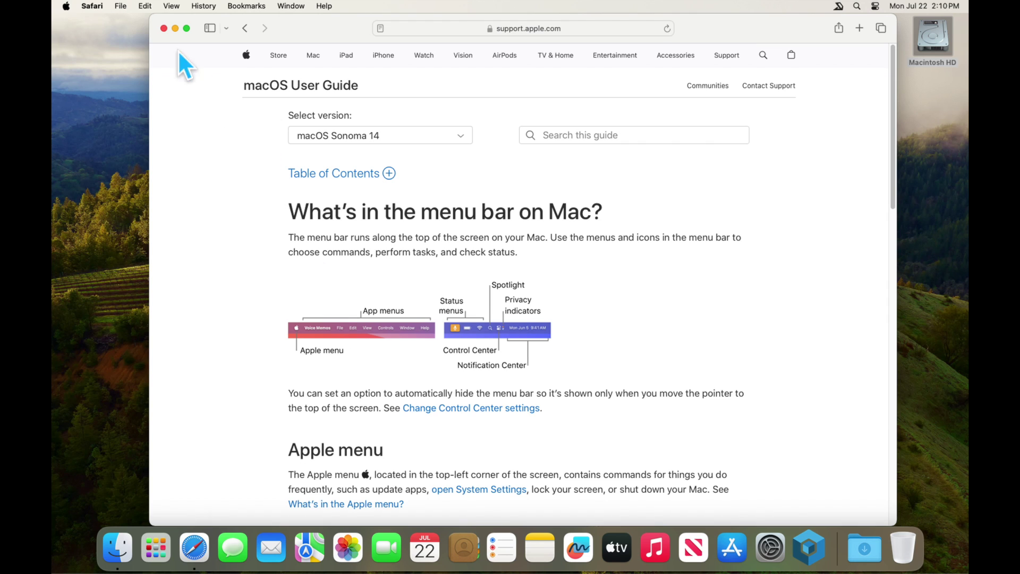
# Step: Browse the app menus, then bring up Spotlight Search
pyautogui.click(92, 7)
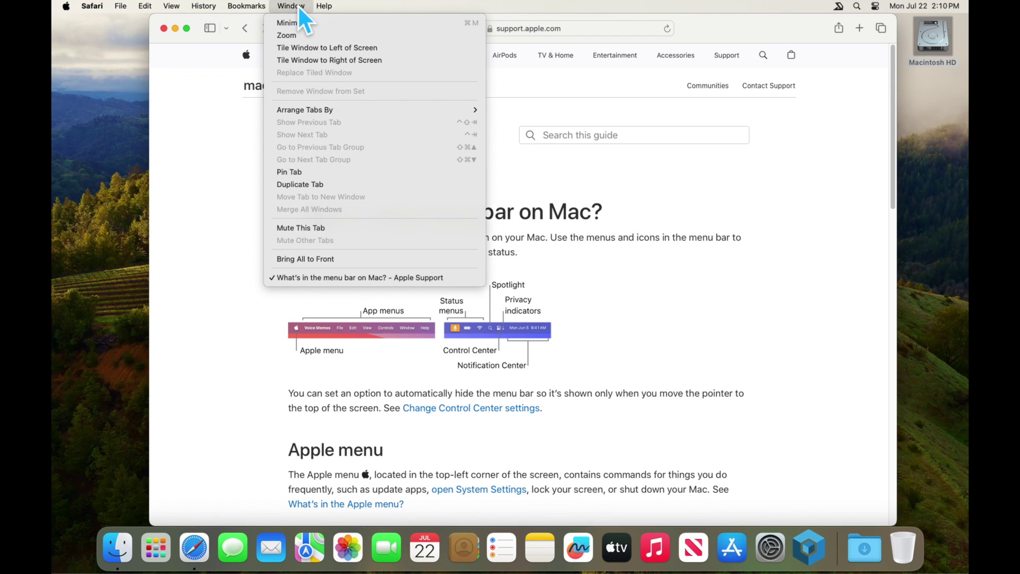
pyautogui.click(233, 227)
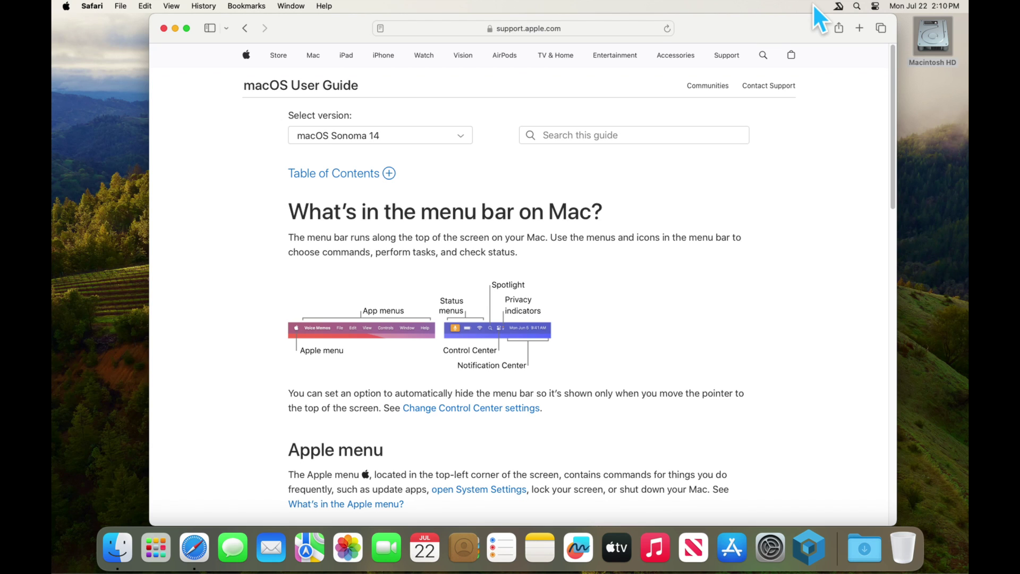
pyautogui.click(857, 7)
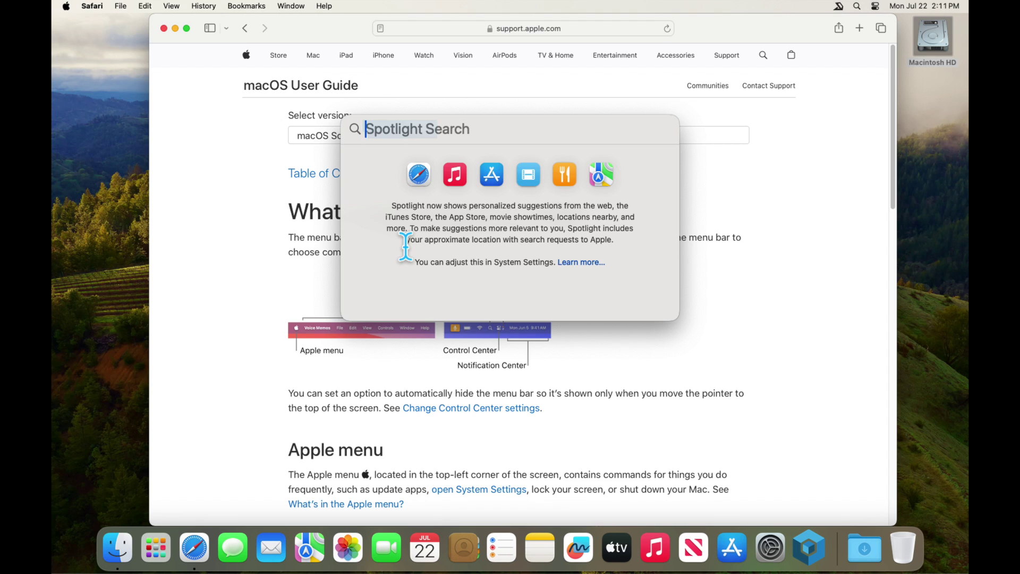
pyautogui.write('apple')
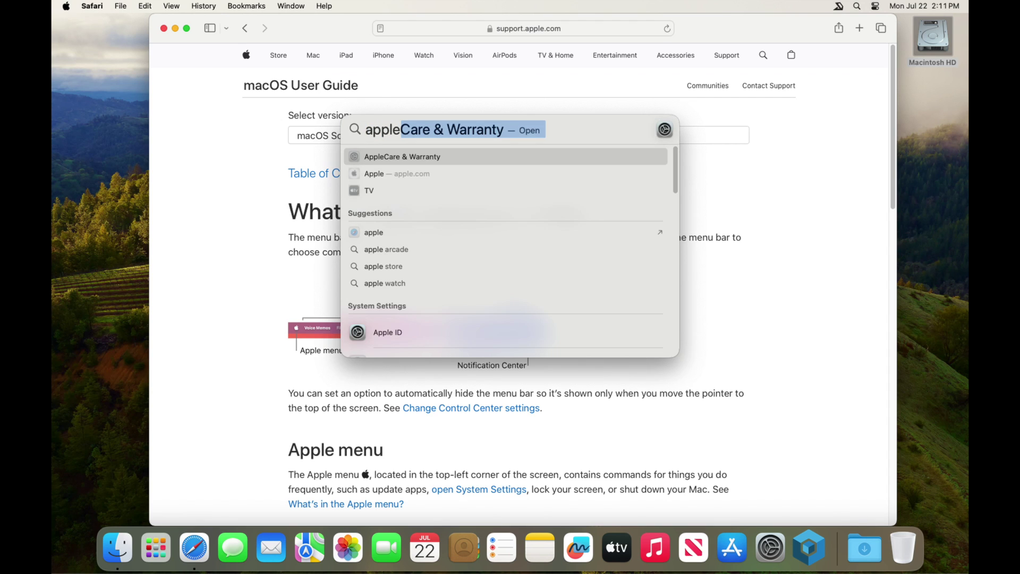
# Step: Browse Spotlight results for apple, then dismiss the panel
pyautogui.press('BackSpace')
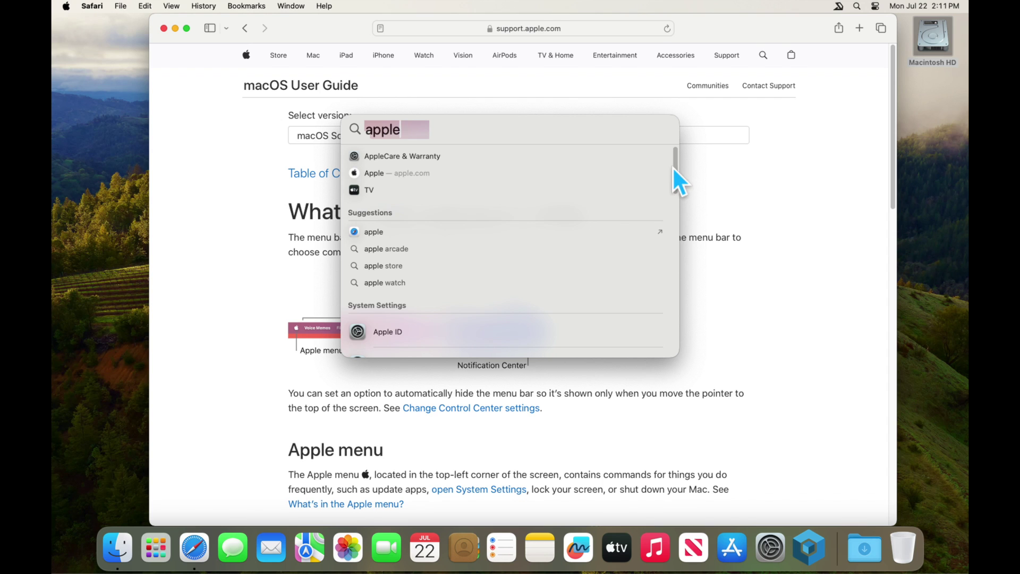
pyautogui.moveTo(675, 169)
pyautogui.mouseDown()
pyautogui.moveTo(676, 323)
pyautogui.moveTo(677, 311)
pyautogui.mouseUp()
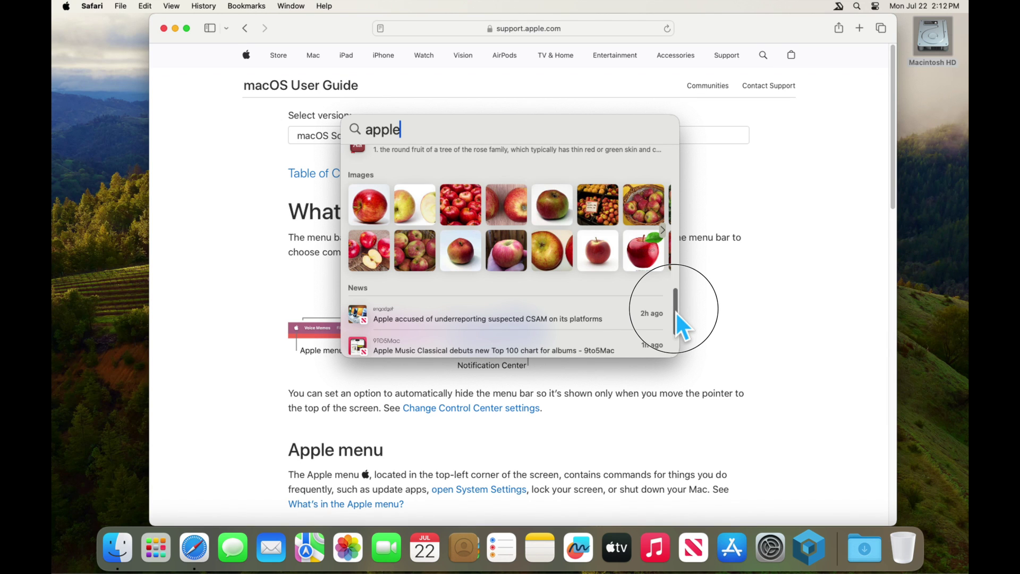
pyautogui.moveTo(677, 312)
pyautogui.mouseDown()
pyautogui.moveTo(675, 334)
pyautogui.moveTo(675, 133)
pyautogui.mouseUp()
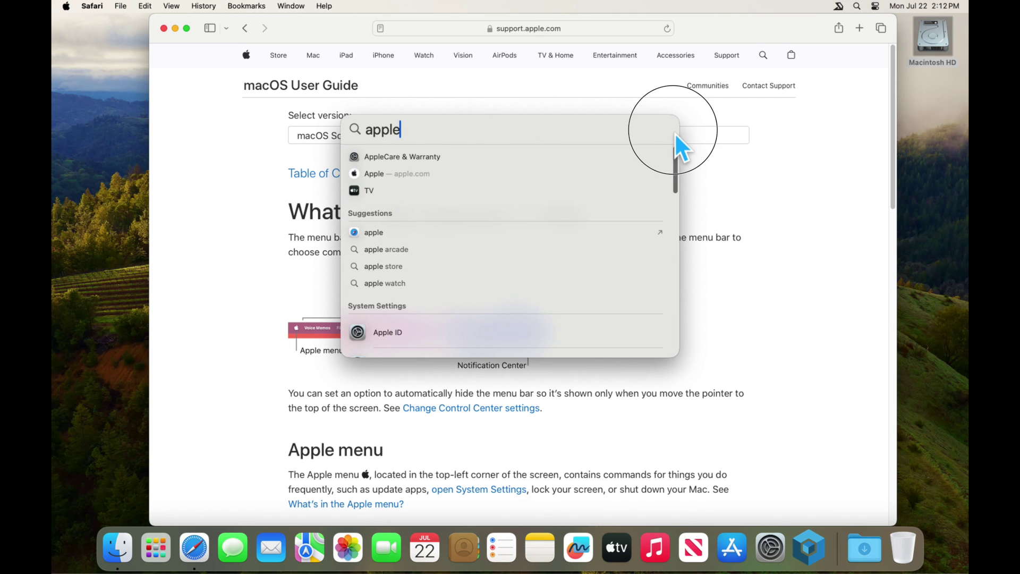
pyautogui.click(206, 151)
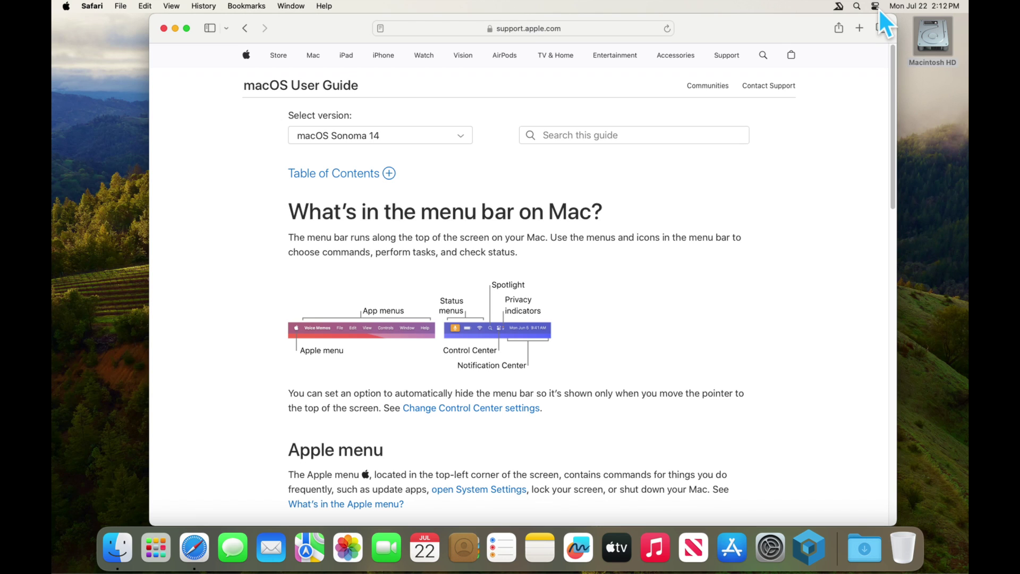
pyautogui.click(921, 8)
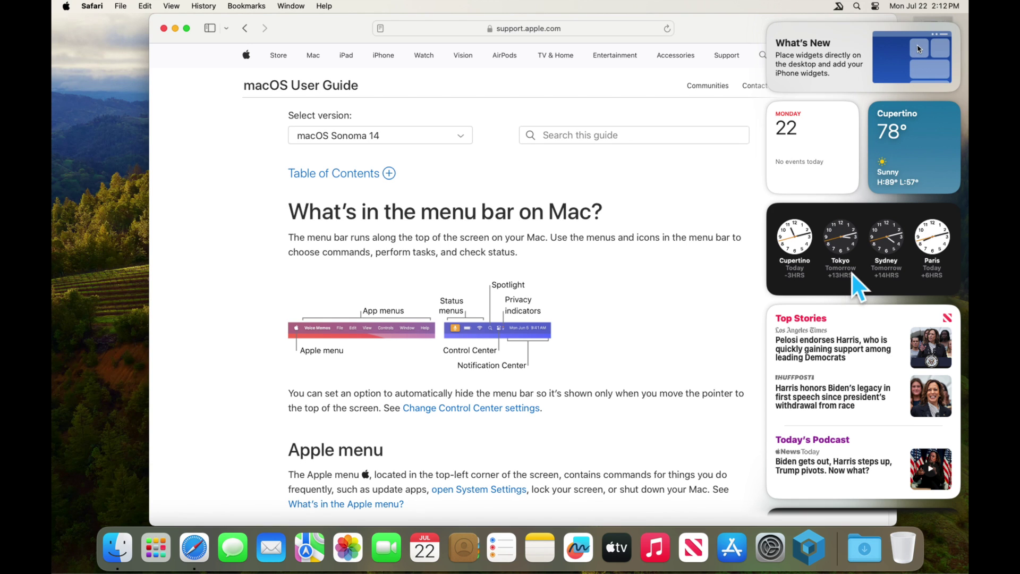
pyautogui.scroll(-2, 852, 275)
pyautogui.scroll(-1, 852, 270)
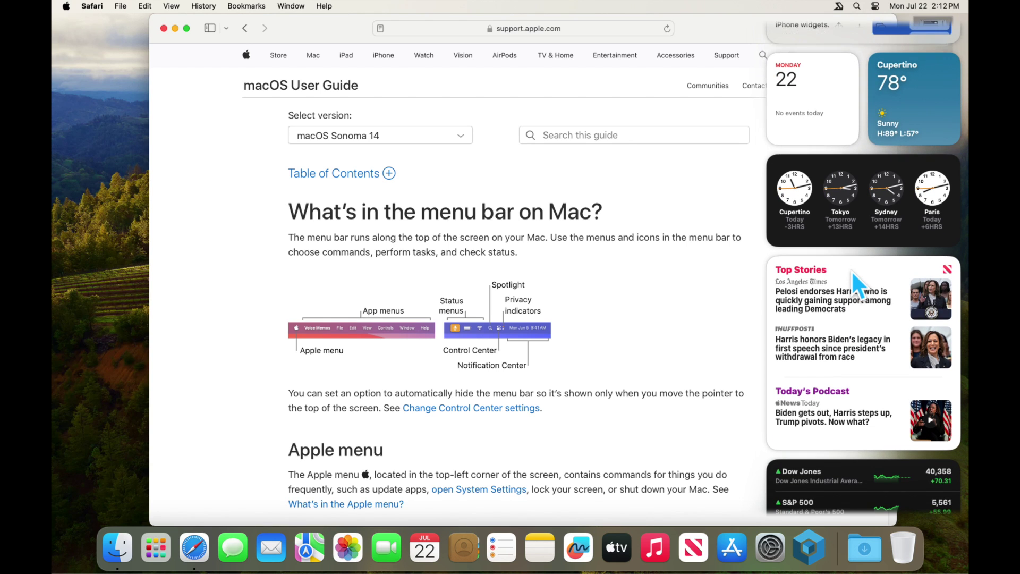
pyautogui.scroll(-1, 852, 271)
pyautogui.scroll(-3, 853, 271)
pyautogui.scroll(-2, 852, 272)
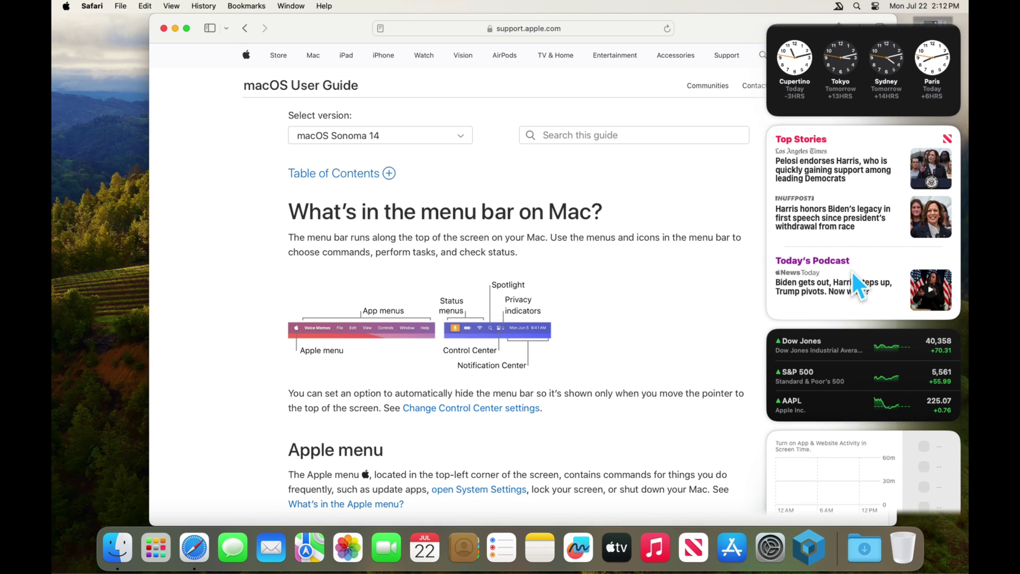
pyautogui.scroll(-2, 853, 272)
pyautogui.click(263, 314)
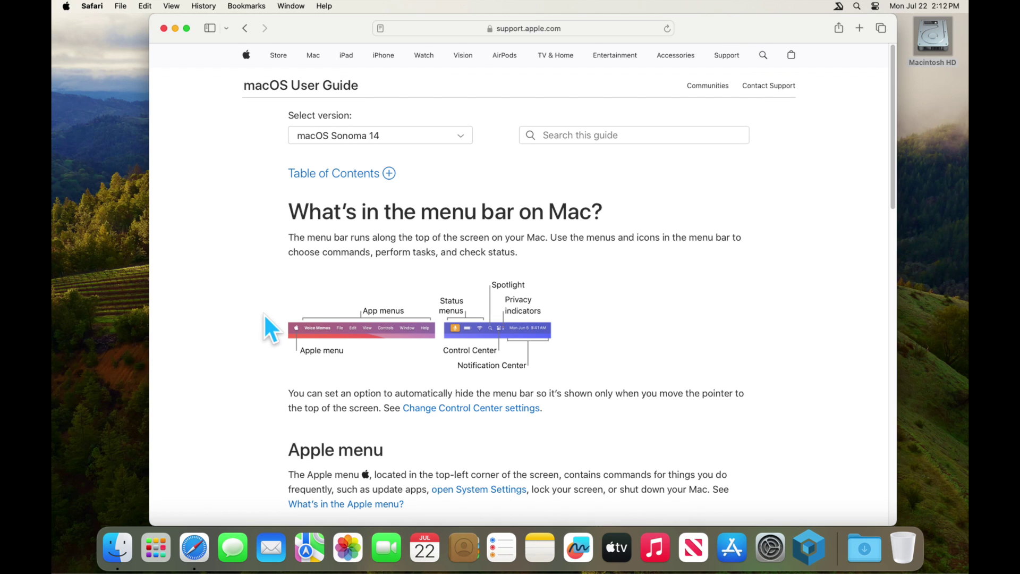
pyautogui.scroll(-1, 264, 313)
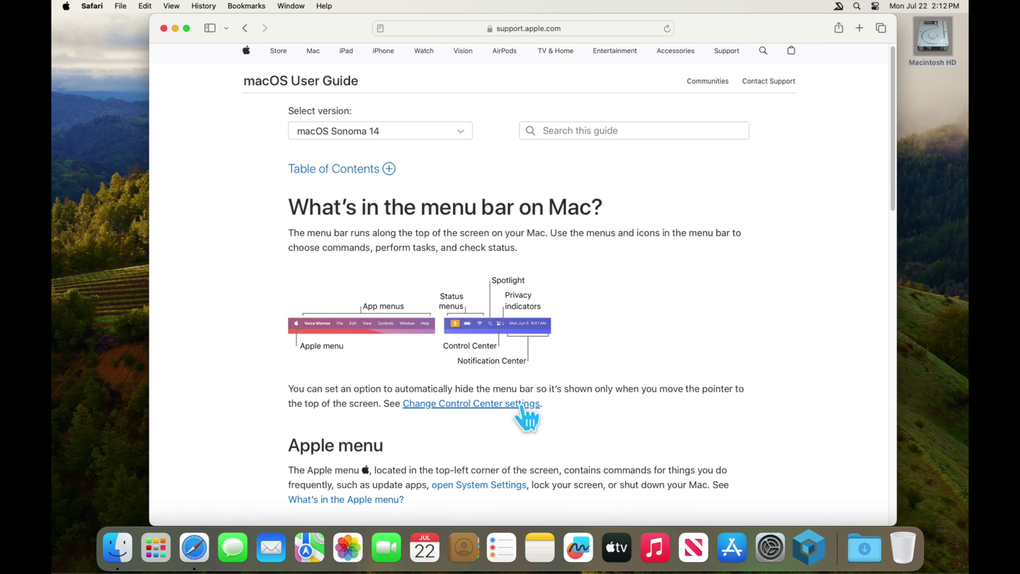
# Step: View the Change Control Center settings article and Control Center, then go back
pyautogui.click(497, 406)
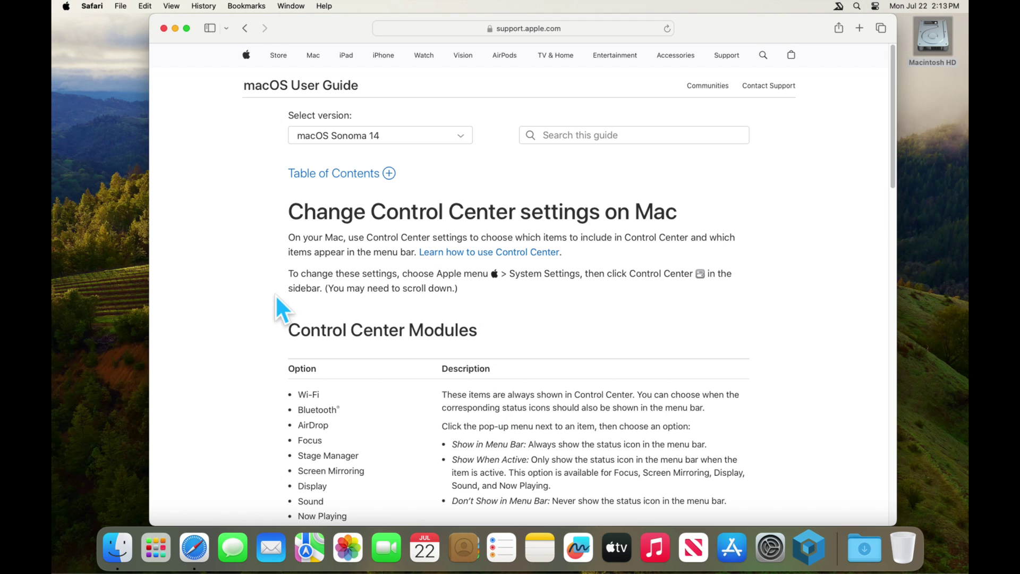
pyautogui.scroll(-1, 266, 293)
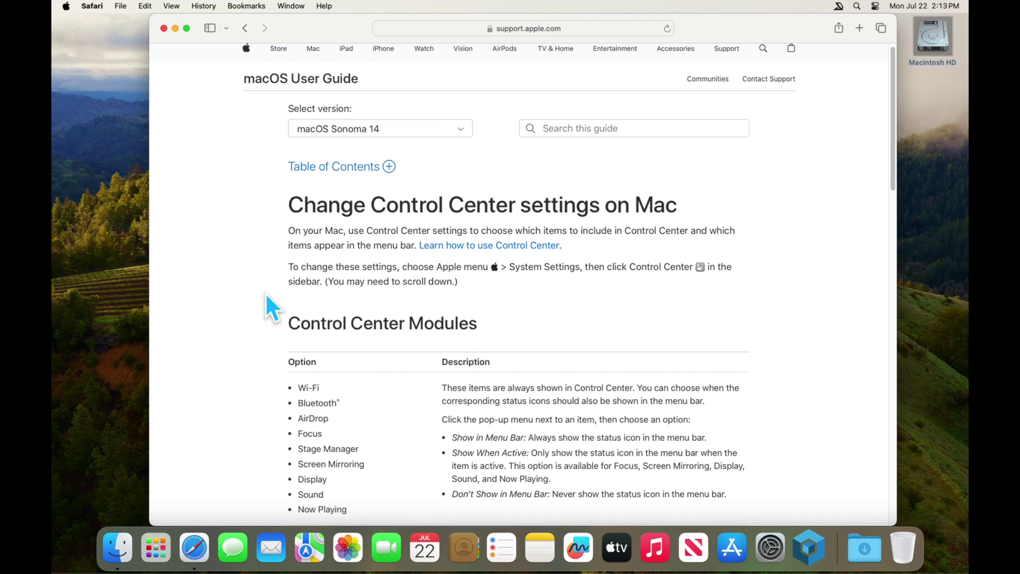
pyautogui.scroll(-1, 444, 343)
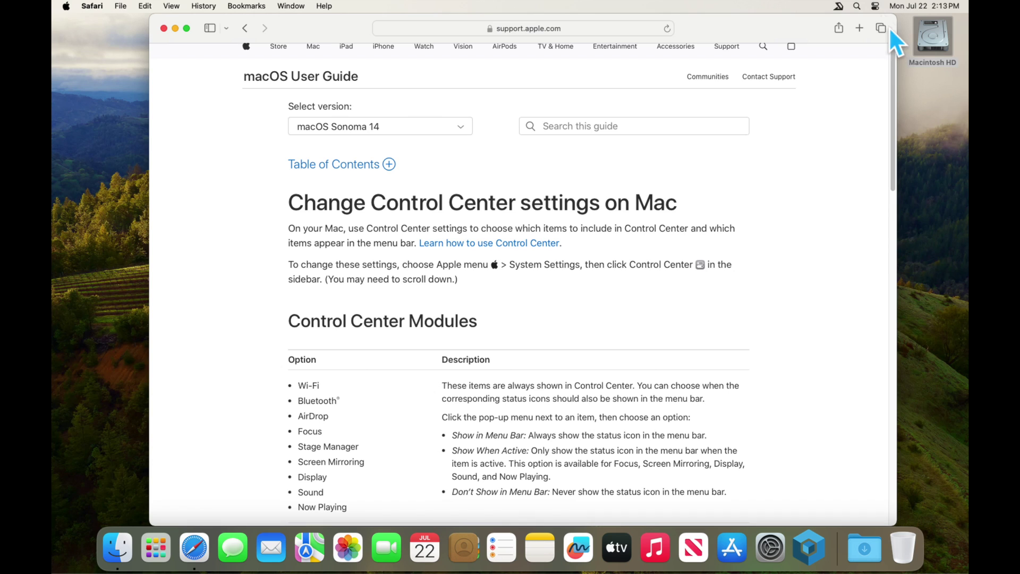
pyautogui.click(876, 6)
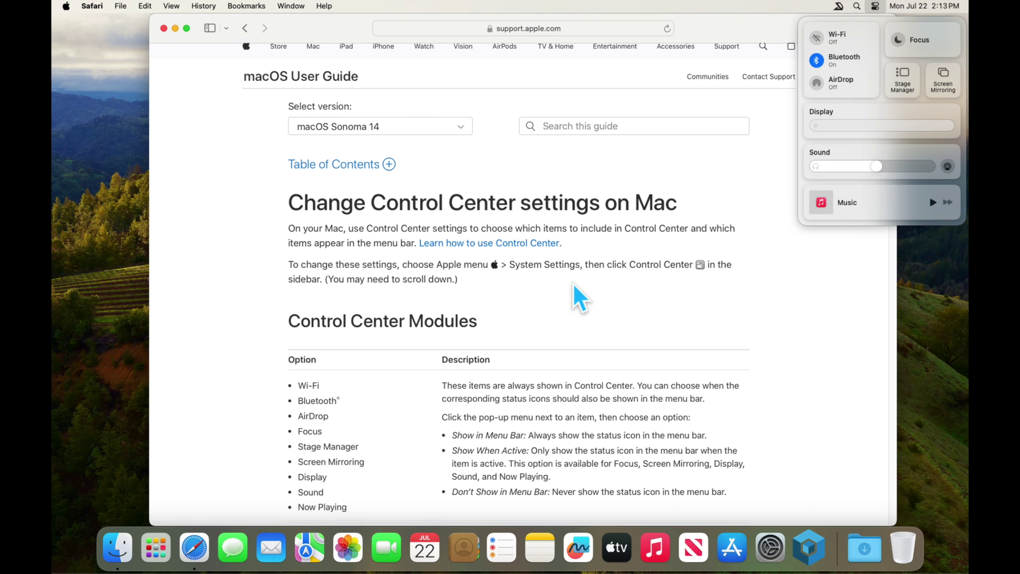
pyautogui.scroll(-1, 519, 303)
pyautogui.scroll(-3, 485, 306)
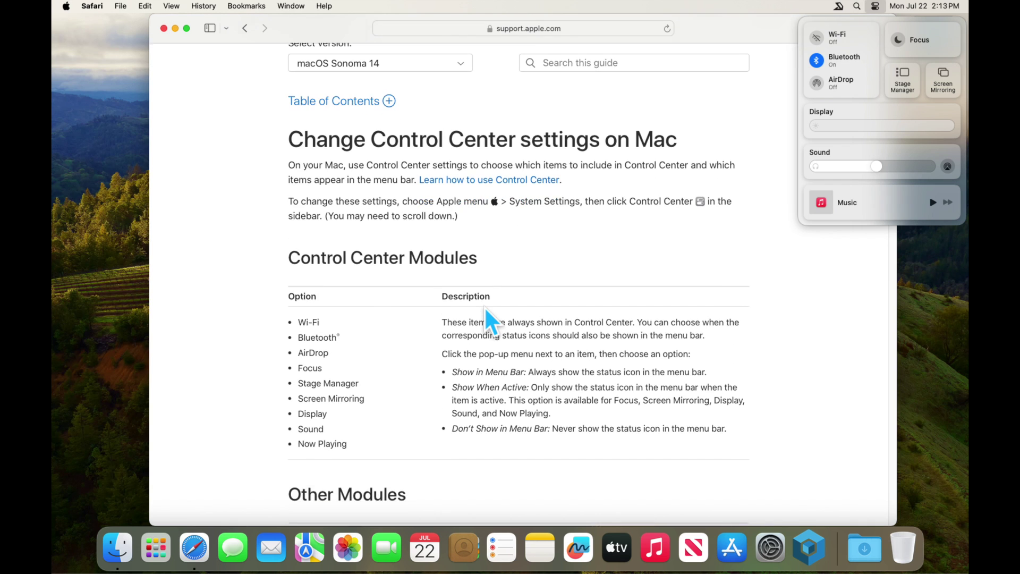
pyautogui.scroll(-2, 486, 306)
pyautogui.scroll(-3, 484, 306)
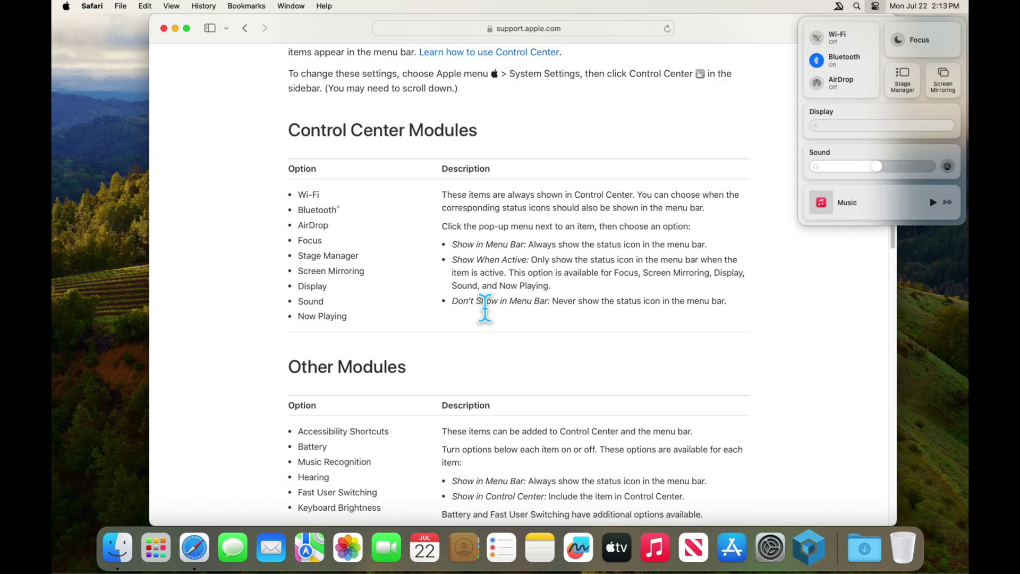
pyautogui.scroll(-1, 484, 307)
pyautogui.scroll(-2, 484, 306)
pyautogui.scroll(-10, 483, 307)
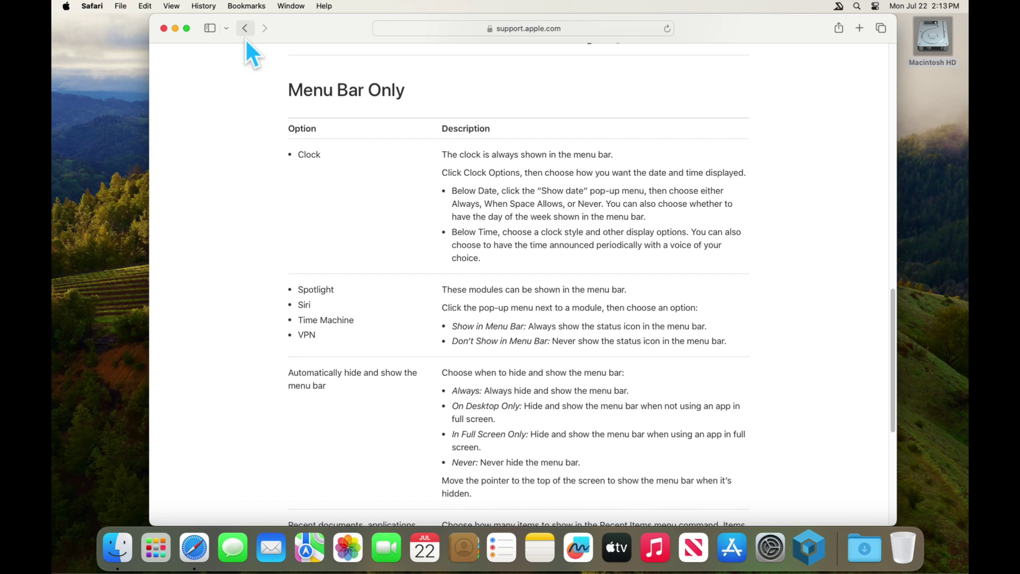
pyautogui.click(246, 28)
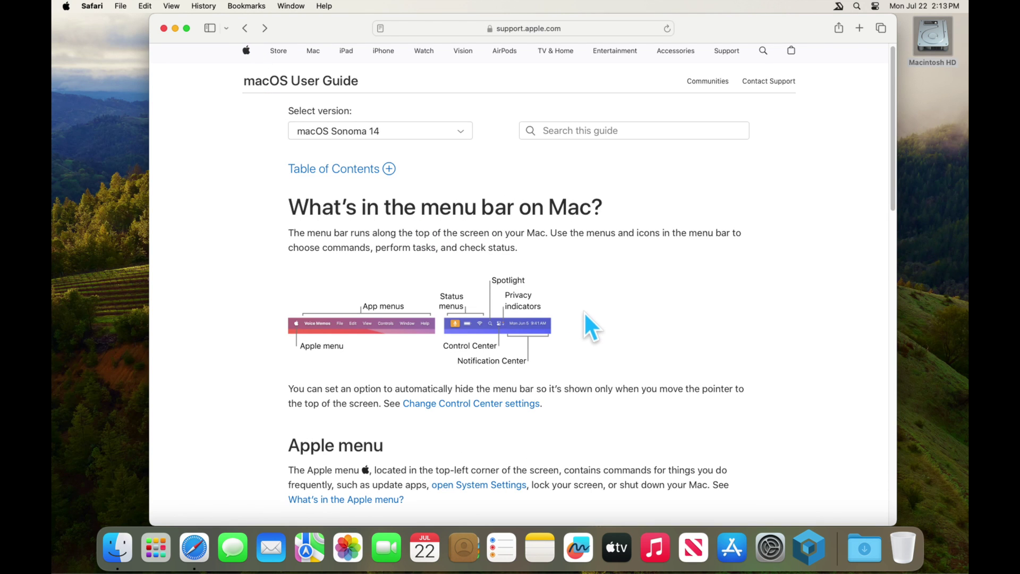
pyautogui.scroll(-1, 585, 311)
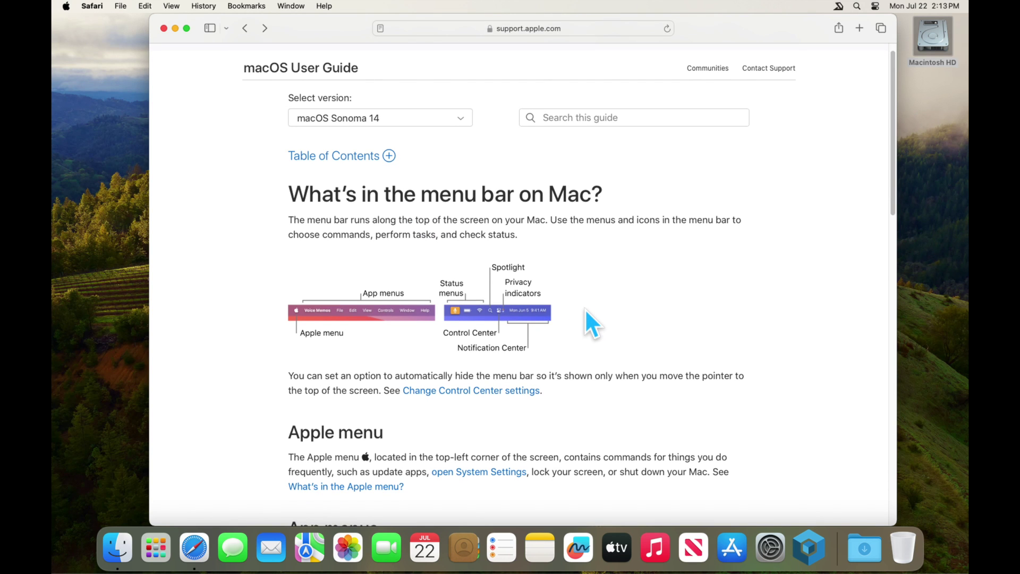
pyautogui.scroll(-1, 585, 308)
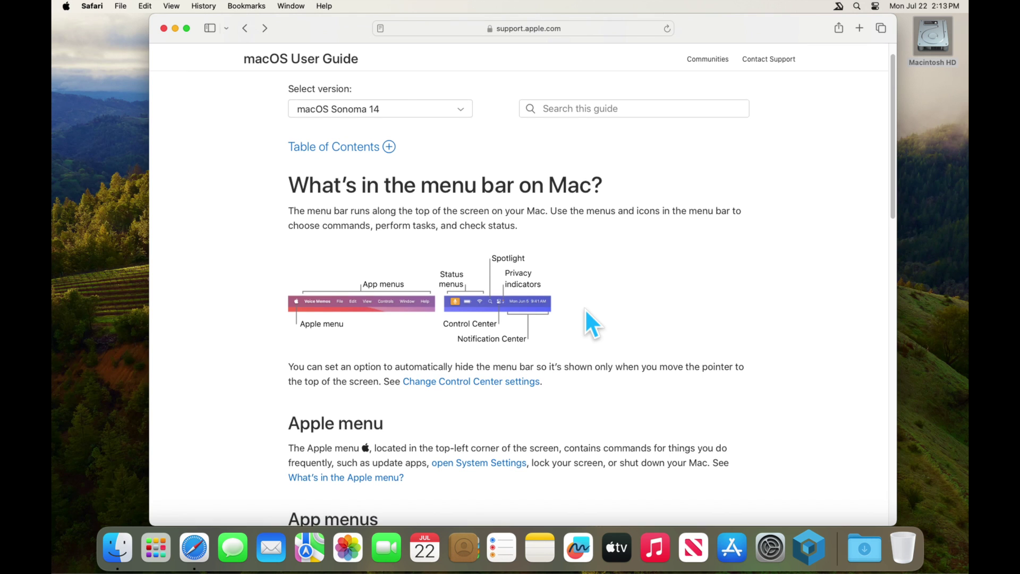
pyautogui.scroll(-5, 586, 309)
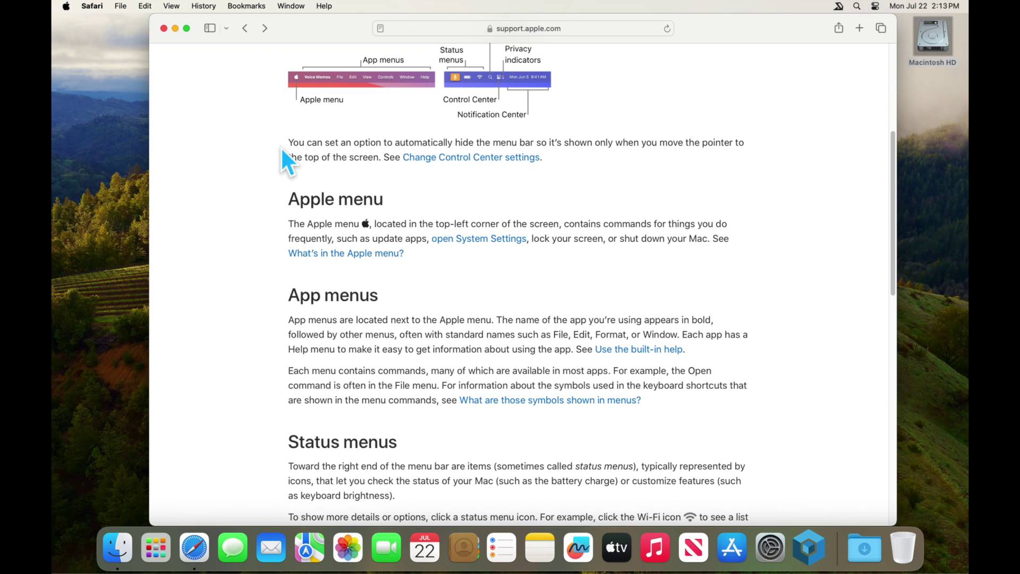
pyautogui.click(65, 7)
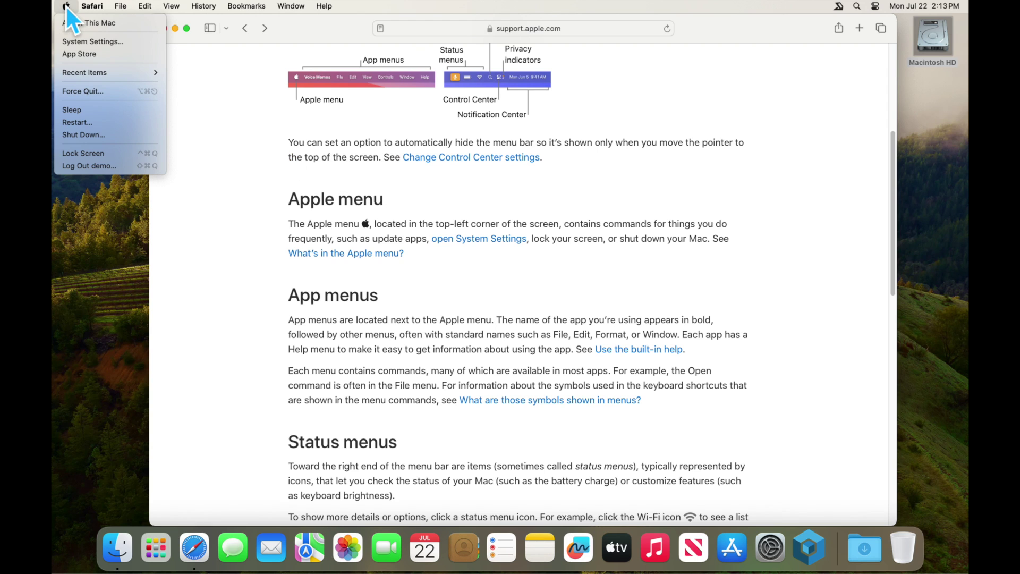
pyautogui.click(111, 24)
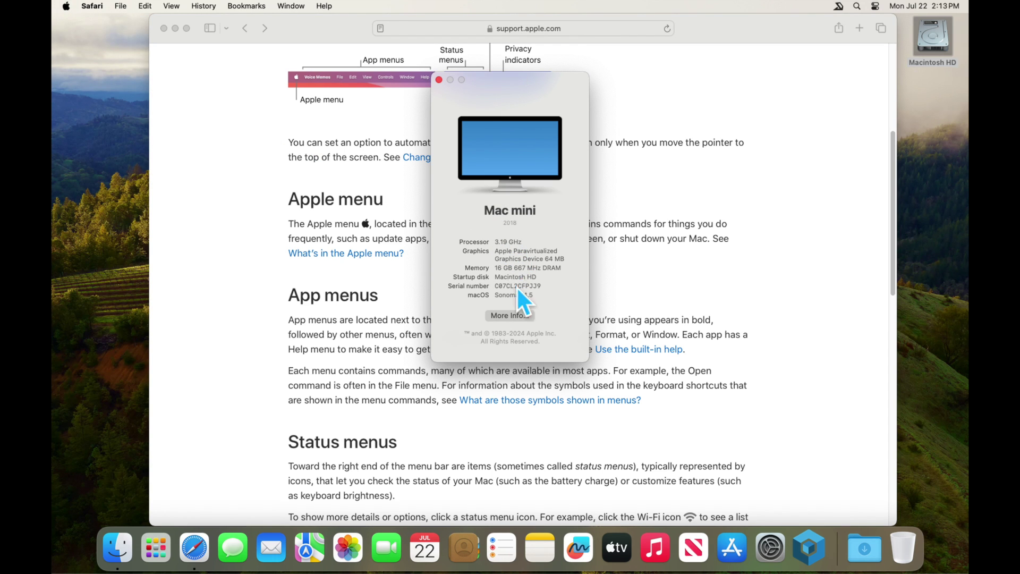
pyautogui.click(511, 295)
pyautogui.click(439, 81)
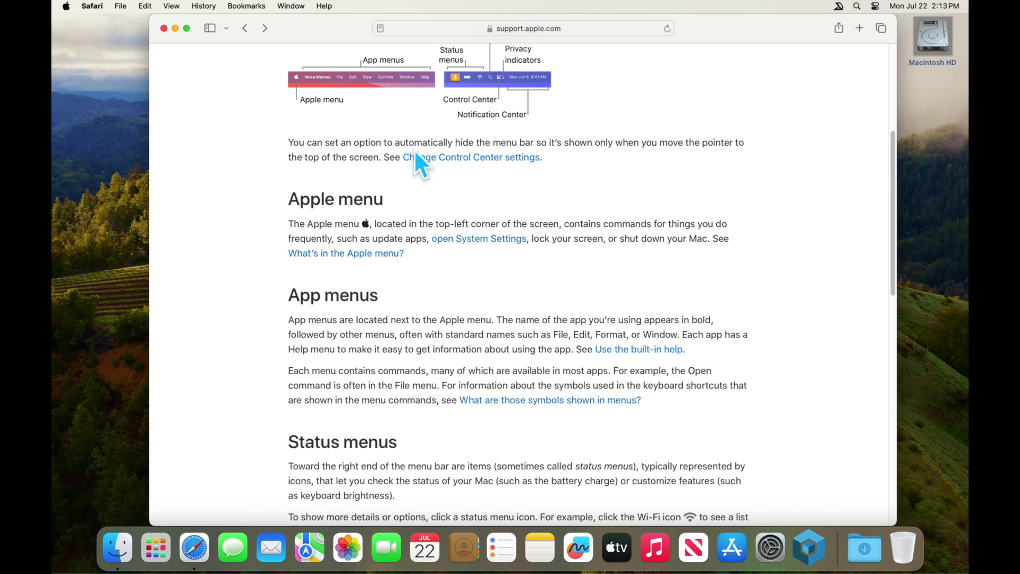
pyautogui.scroll(-1, 332, 341)
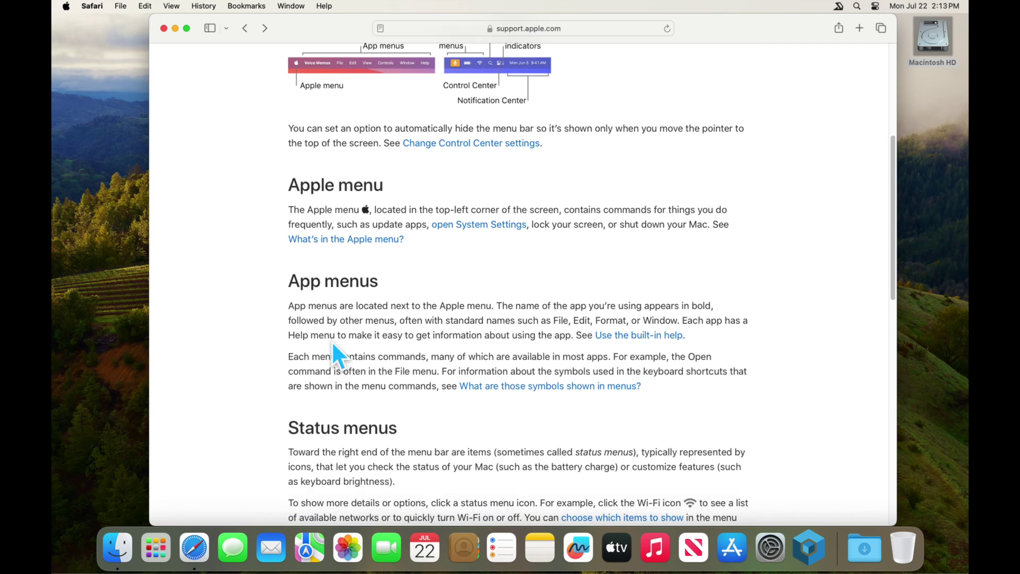
pyautogui.scroll(-2, 332, 341)
pyautogui.scroll(-2, 333, 340)
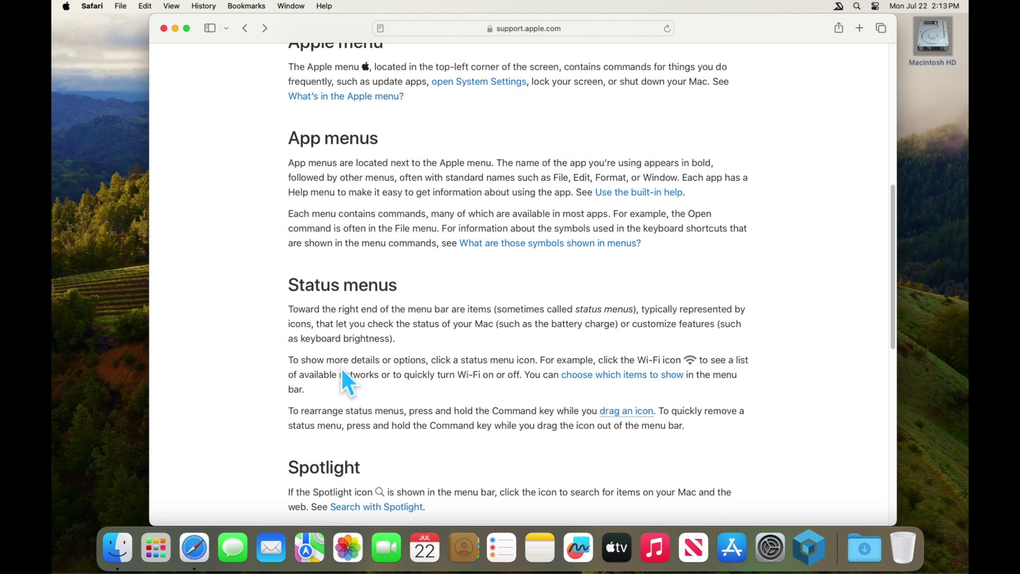
pyautogui.scroll(-2, 409, 358)
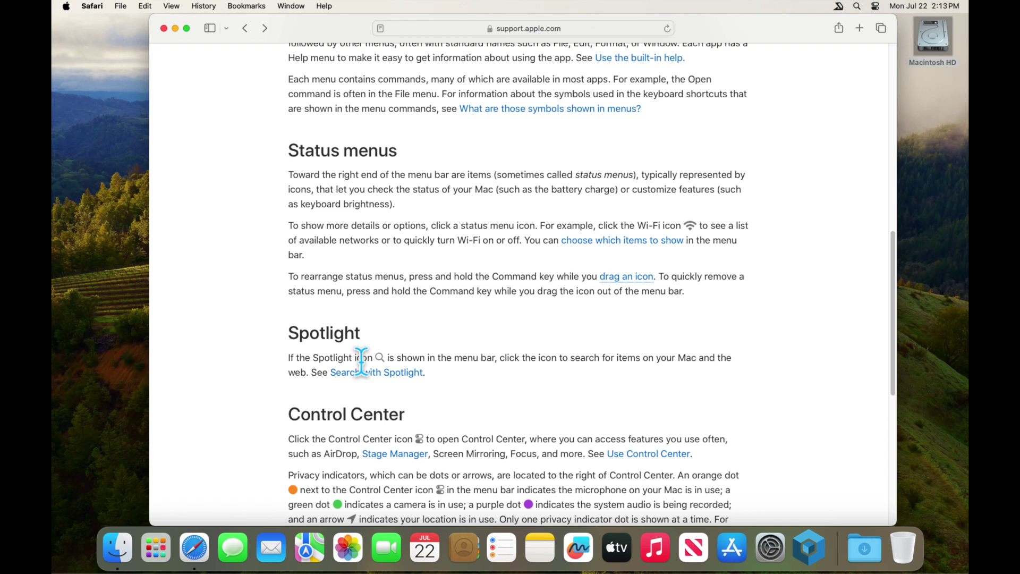
pyautogui.scroll(-1, 485, 355)
pyautogui.scroll(-1, 485, 355)
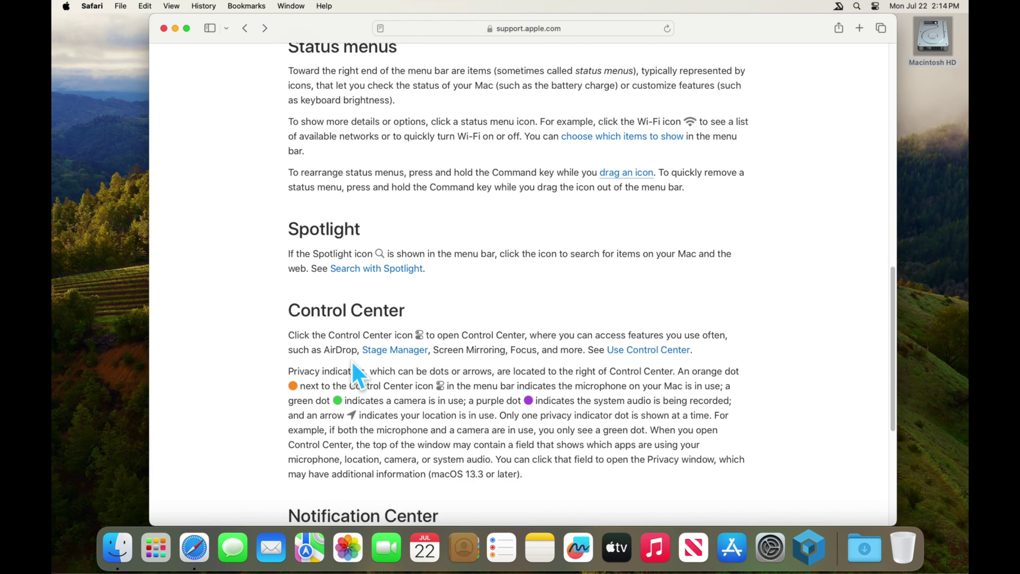
pyautogui.click(876, 7)
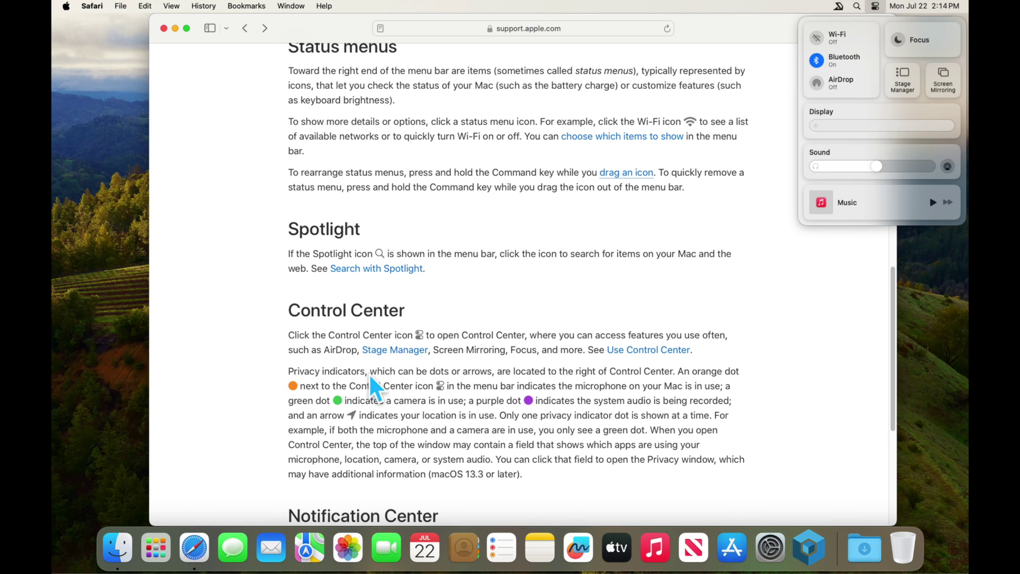
pyautogui.click(885, 10)
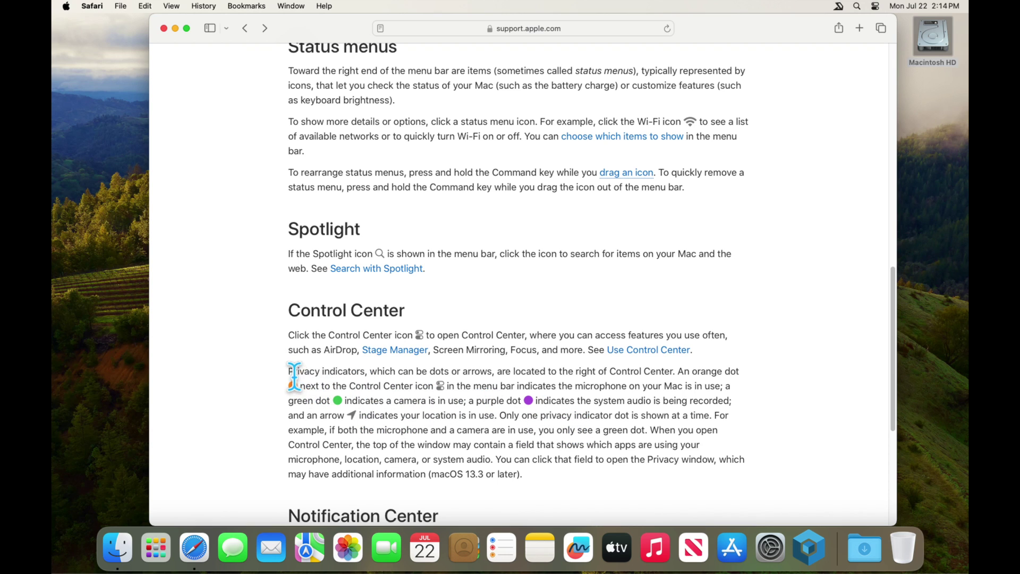
pyautogui.moveTo(293, 371); pyautogui.dragTo(650, 458)
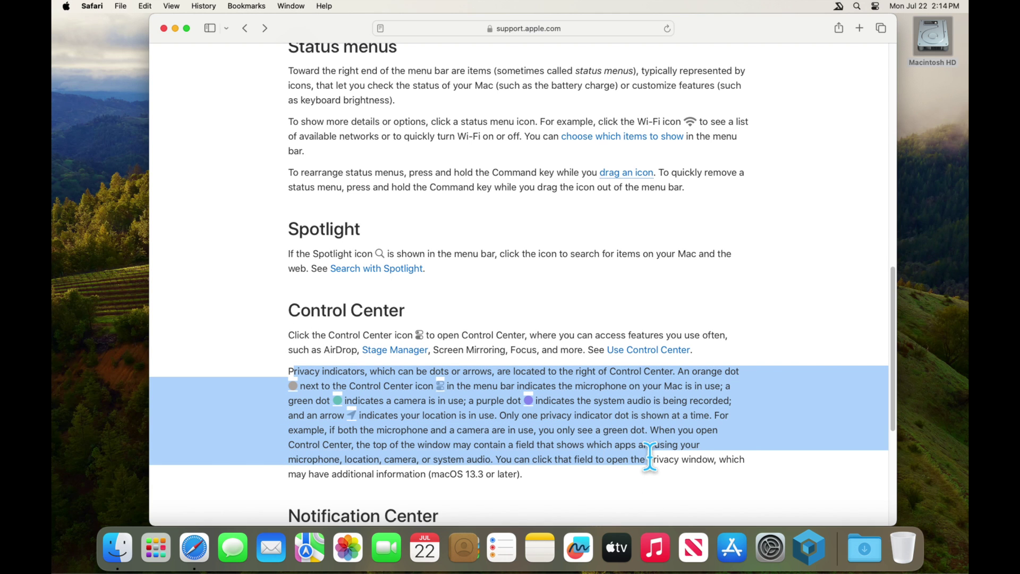
pyautogui.click(578, 477)
pyautogui.scroll(-1, 559, 412)
pyautogui.scroll(-1, 558, 415)
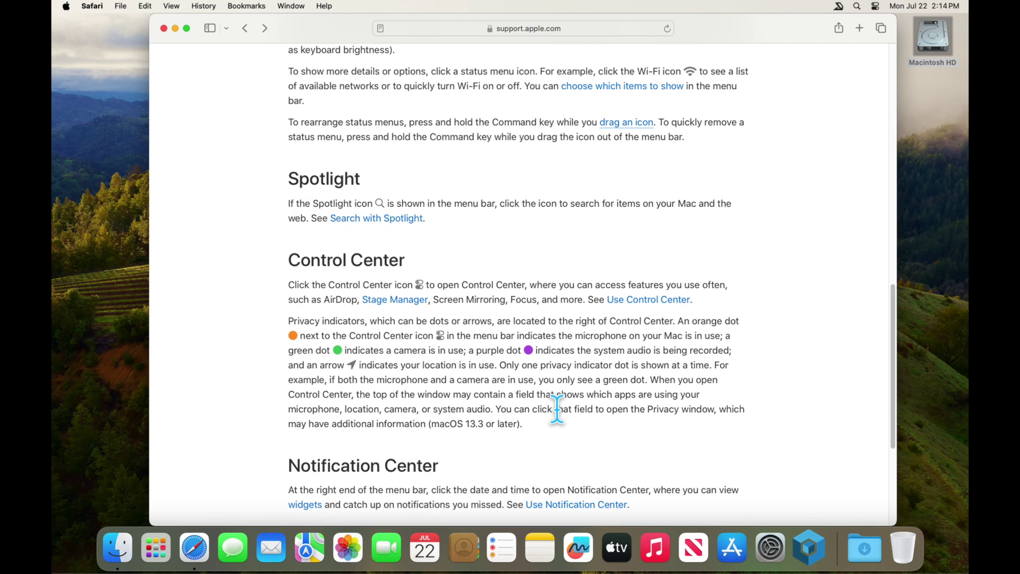
pyautogui.scroll(-1, 556, 410)
pyautogui.scroll(-4, 556, 410)
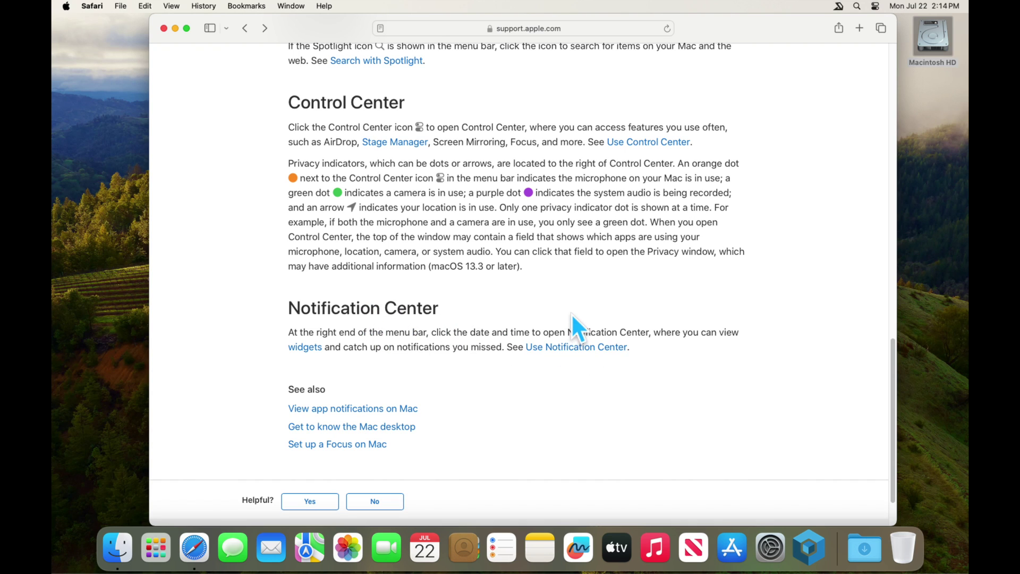
pyautogui.scroll(5, 570, 319)
pyautogui.scroll(5, 570, 318)
pyautogui.scroll(3, 571, 315)
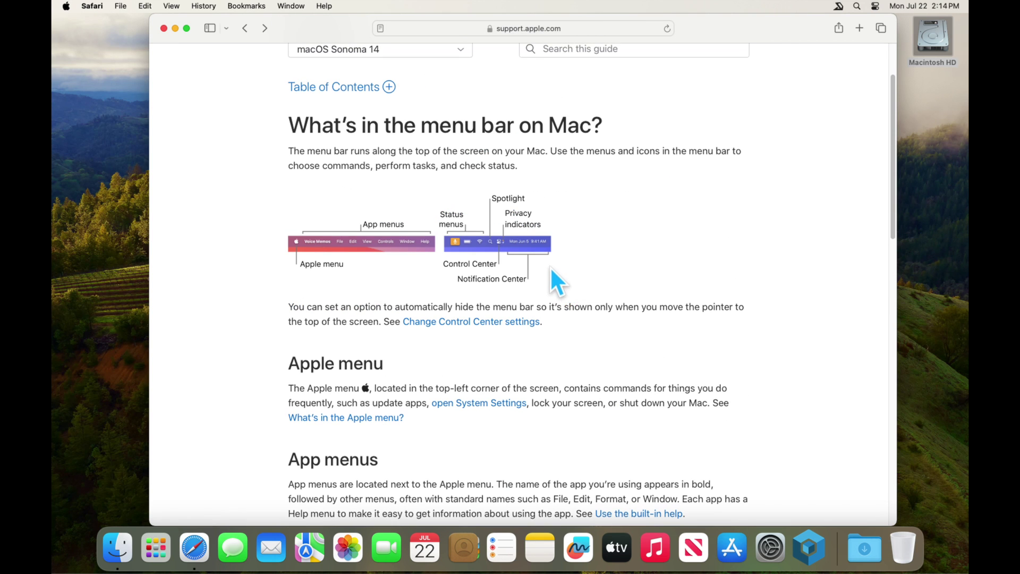
pyautogui.scroll(2, 550, 267)
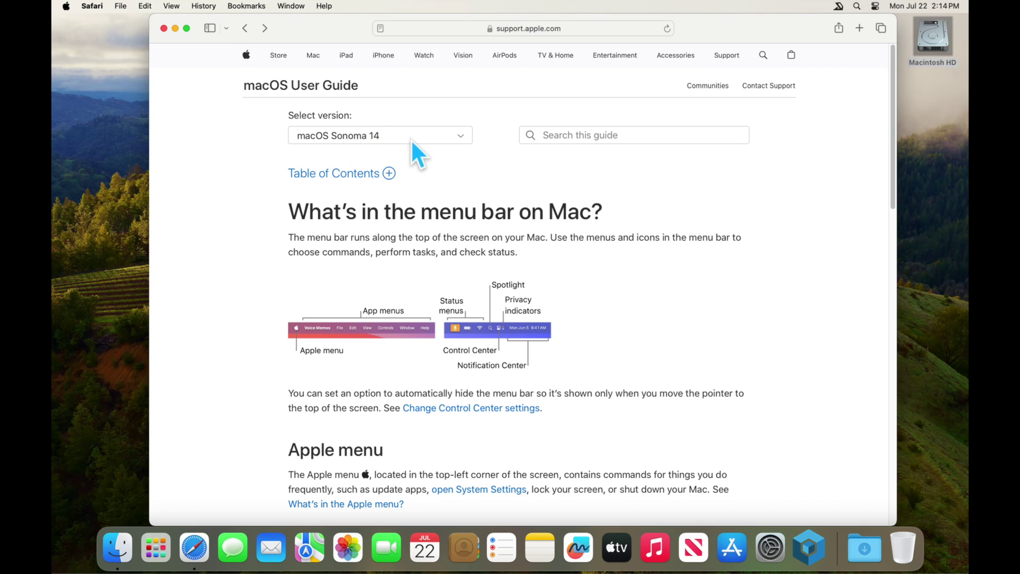
pyautogui.click(455, 138)
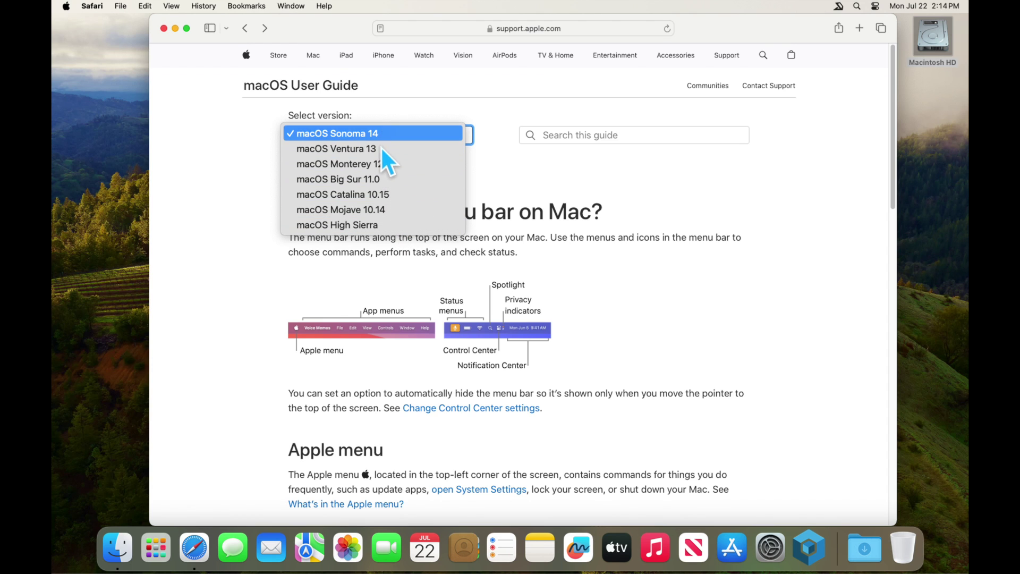
pyautogui.click(359, 181)
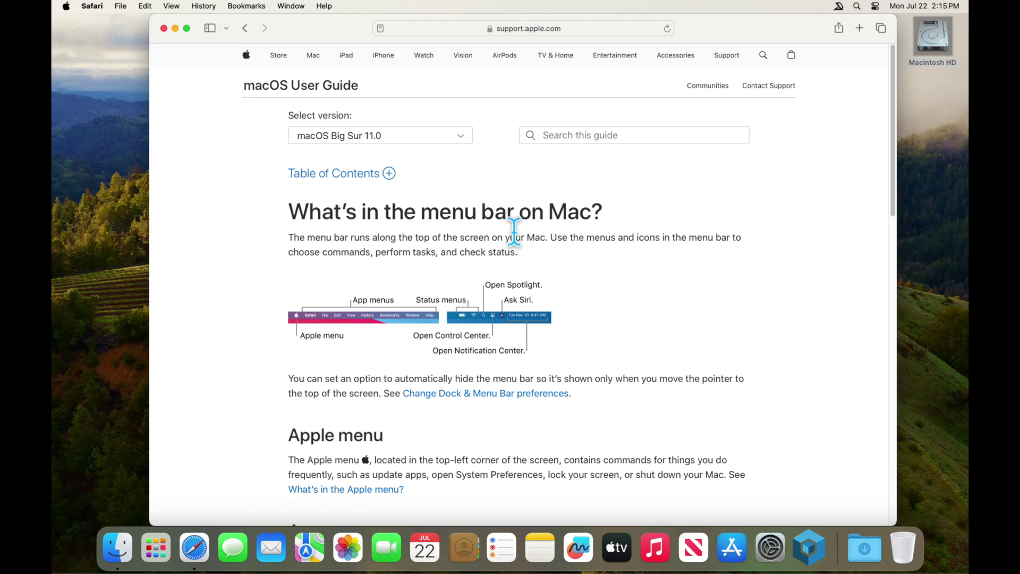
pyautogui.click(377, 134)
pyautogui.click(367, 86)
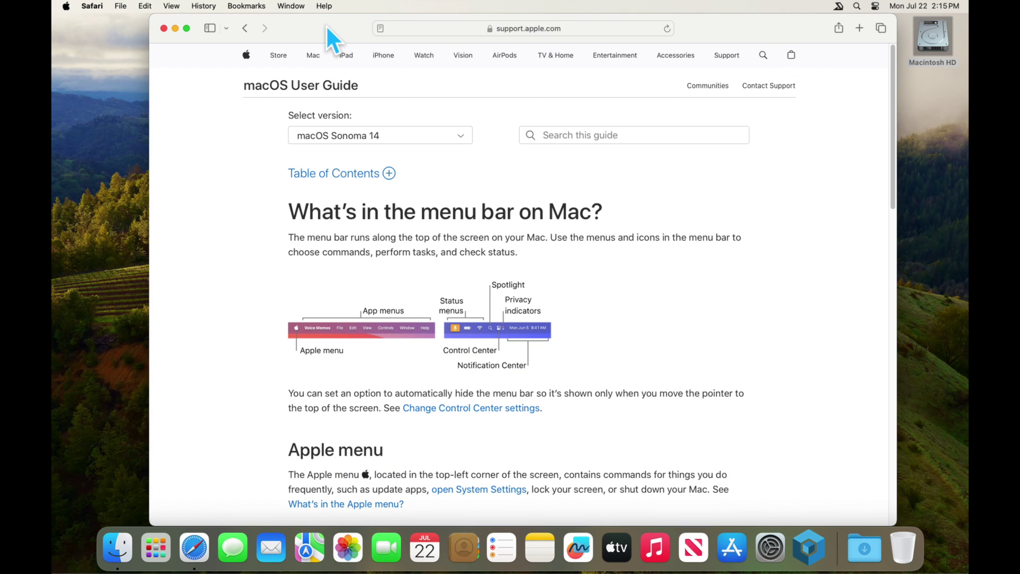
pyautogui.moveTo(322, 26); pyautogui.dragTo(314, 23)
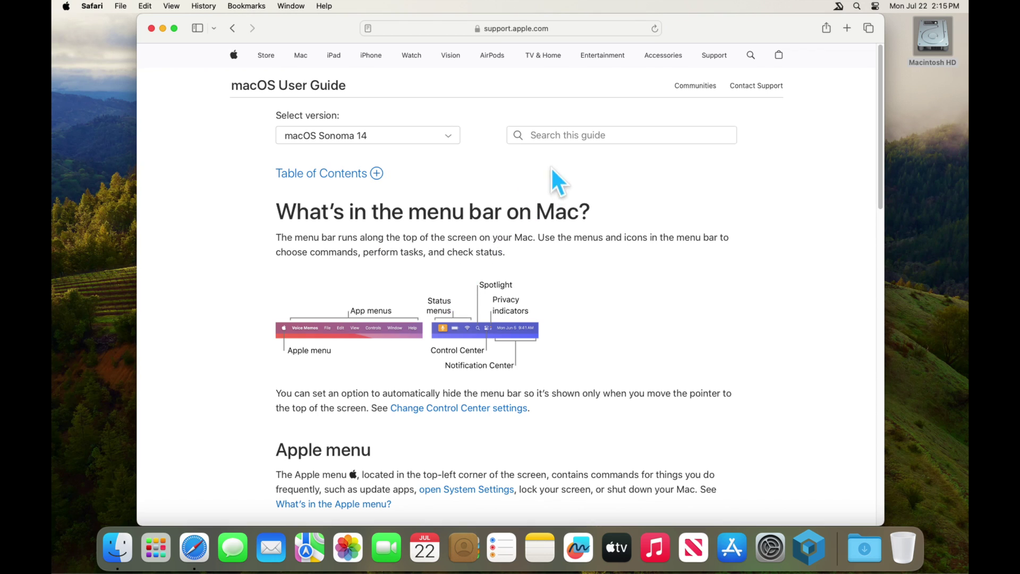
# Step: Activate the 'Search this guide' field on the macOS Sonoma menu bar article
pyautogui.click(564, 143)
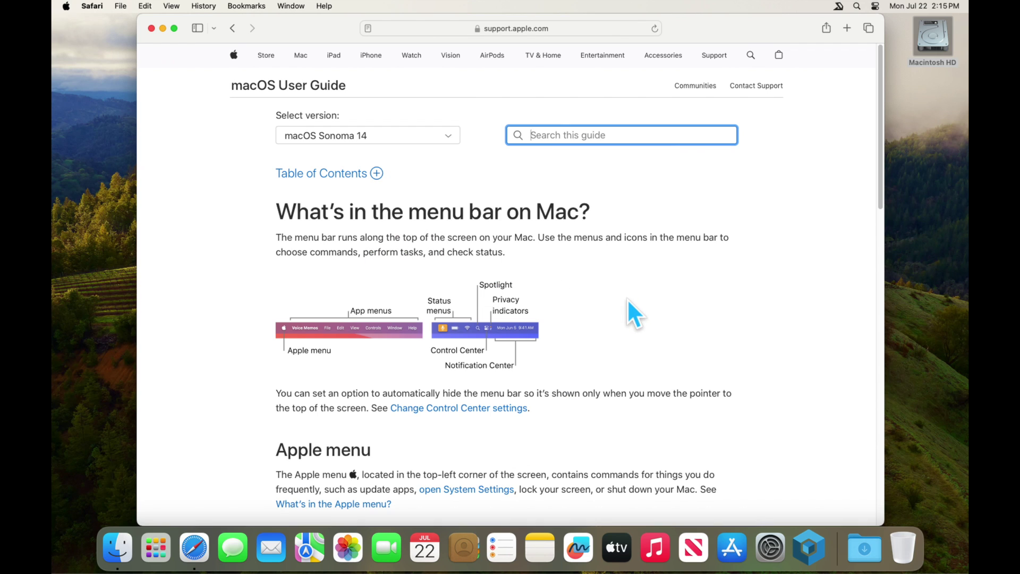
pyautogui.scroll(-2, 627, 299)
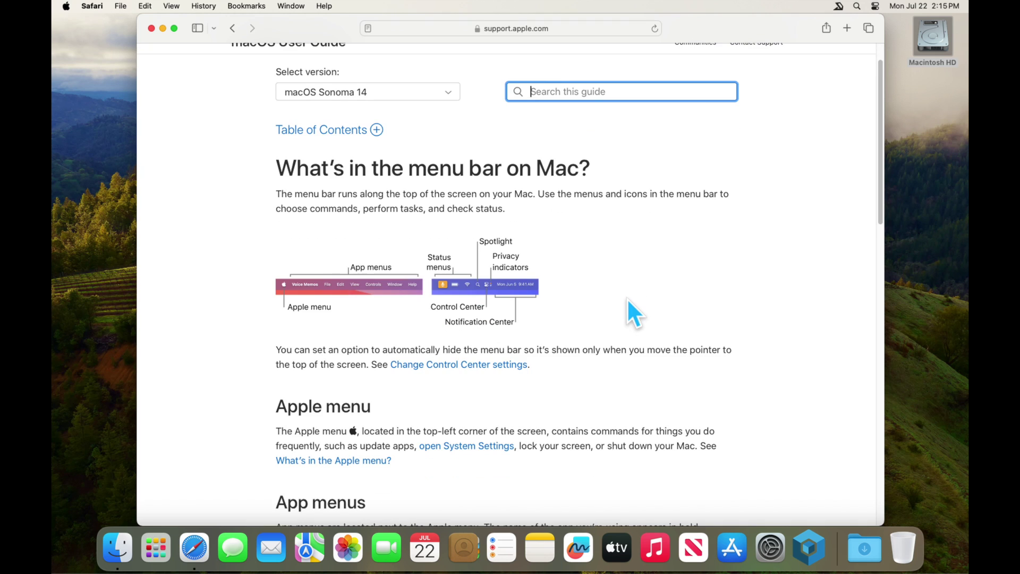
pyautogui.scroll(-2, 628, 300)
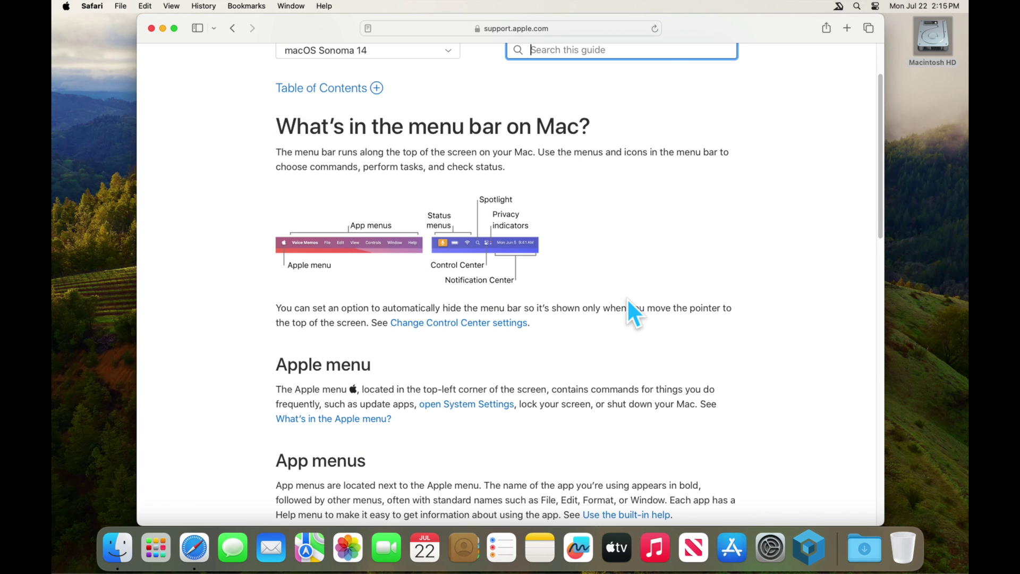